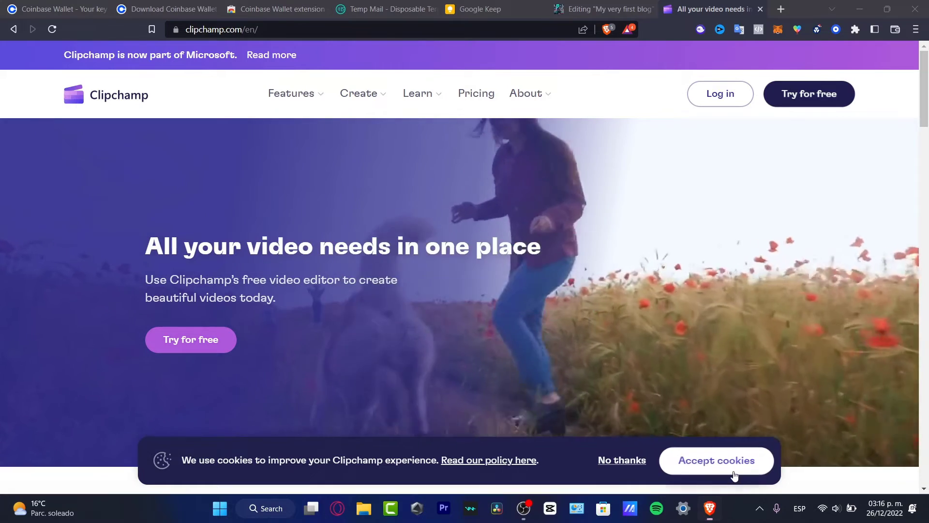
Dismiss the cookie notice and read the article about Microsoft acquiring Clipchamp
click(735, 469)
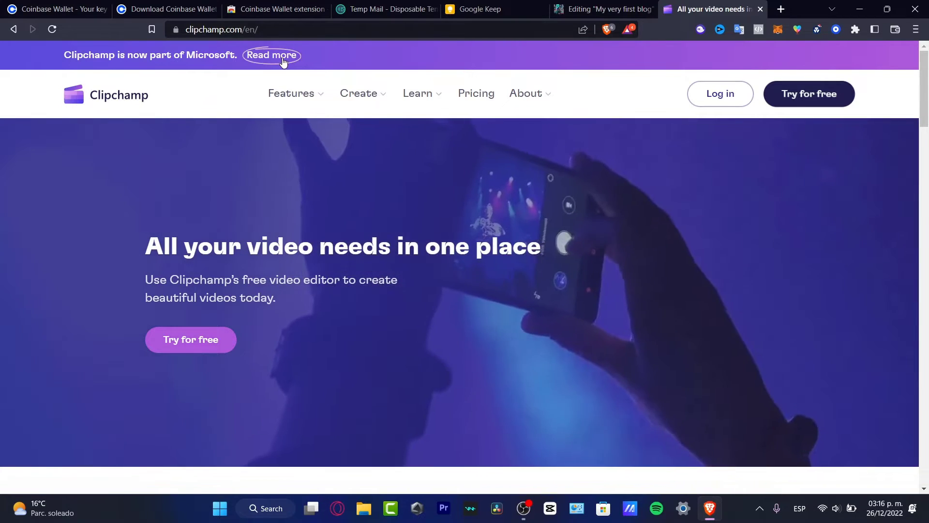
click(283, 59)
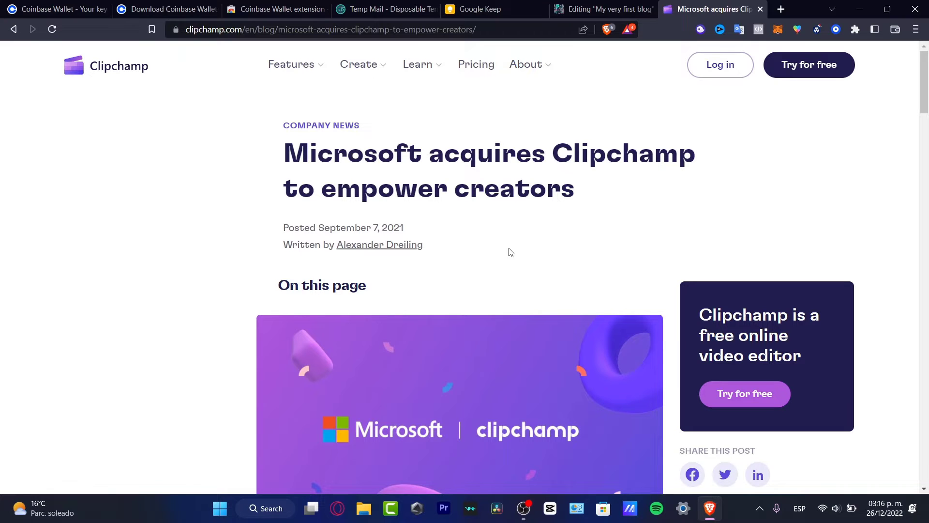
scroll(609, 357, down, 4)
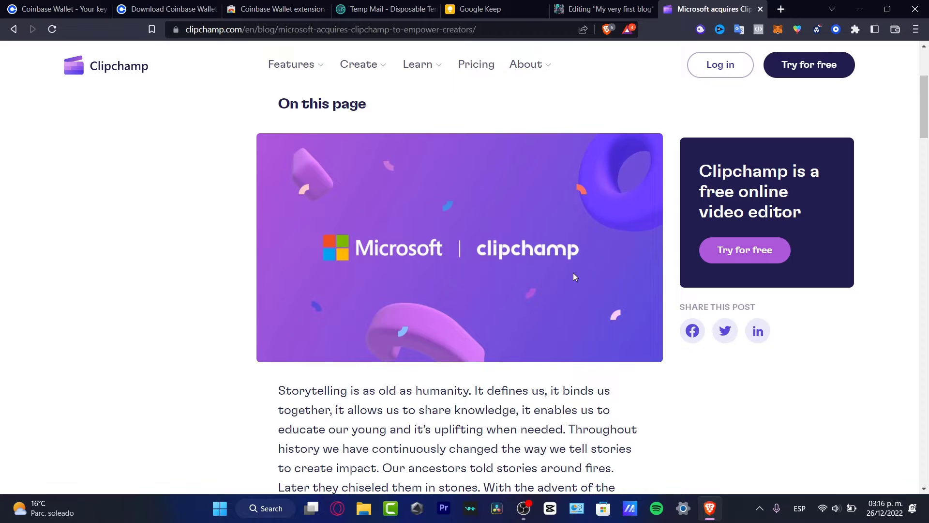
scroll(615, 215, up, 4)
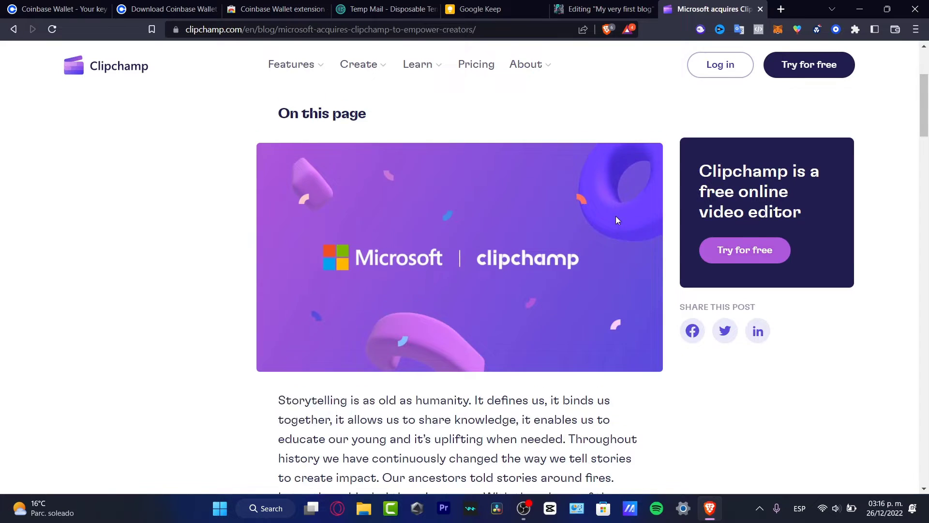
Start the free sign-up to load Clipchamp's Create your account page
click(809, 60)
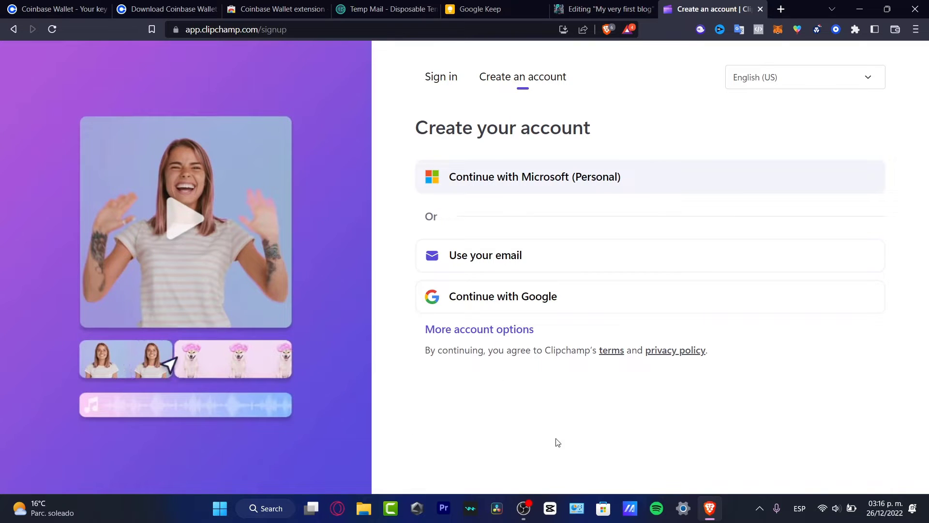
Launch Microsoft Store, using Windows search for 'store'
click(604, 508)
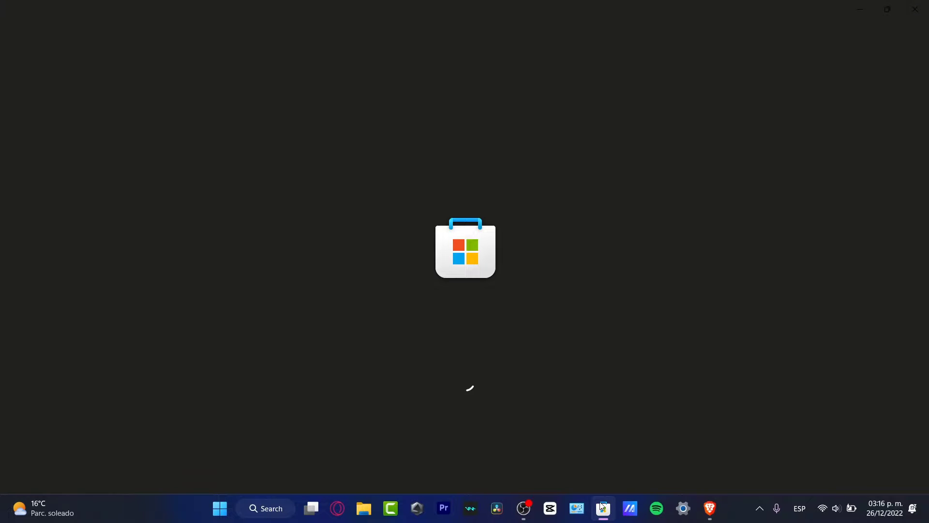
click(267, 510)
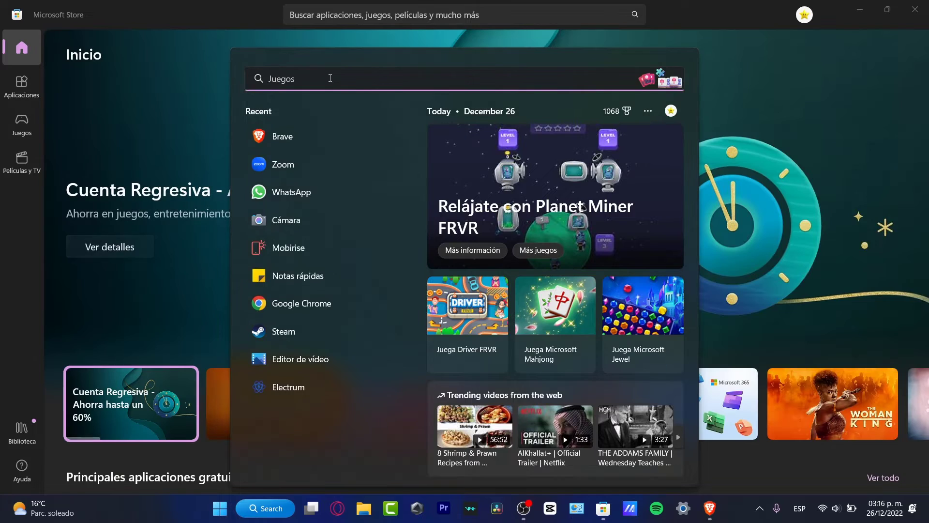
text(store)
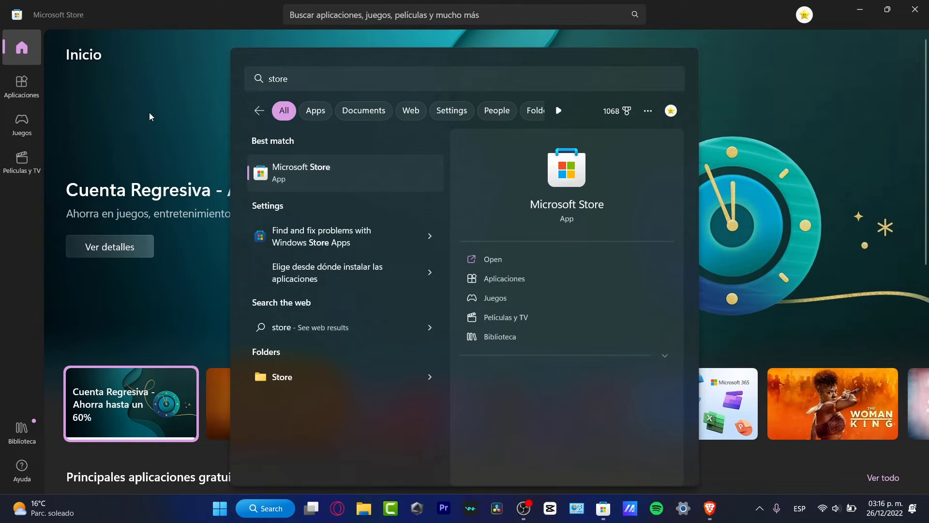
key(Return)
Search the Store for 'clipchamp', confirm the Editor de vídeo app is installed, then close the Store
click(377, 11)
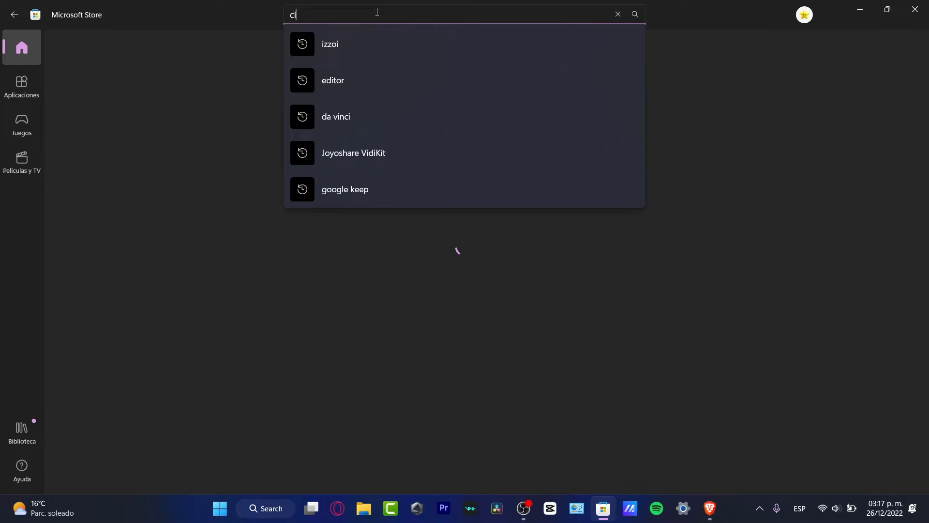
text(clipchamp)
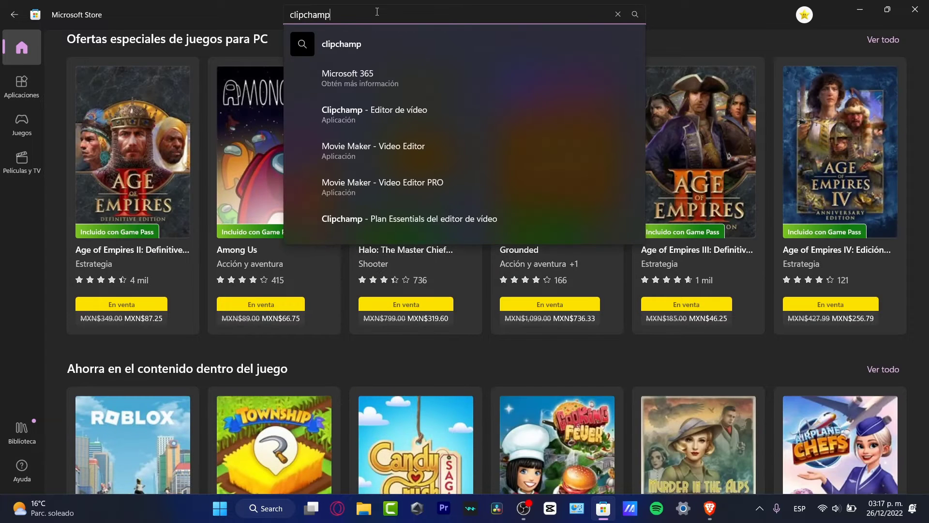
key(Return)
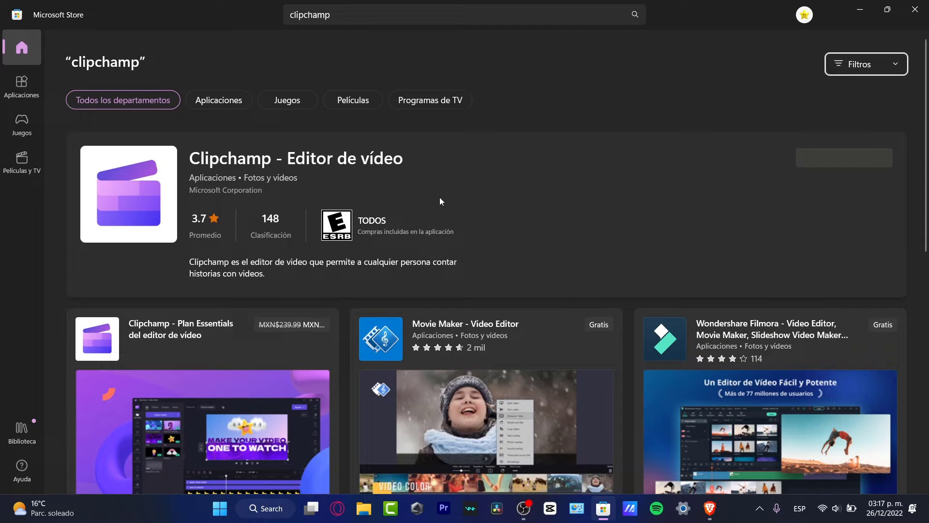
click(914, 10)
Launch the Clipchamp – Editor de vídeo app from Windows search for 'clip'
click(266, 508)
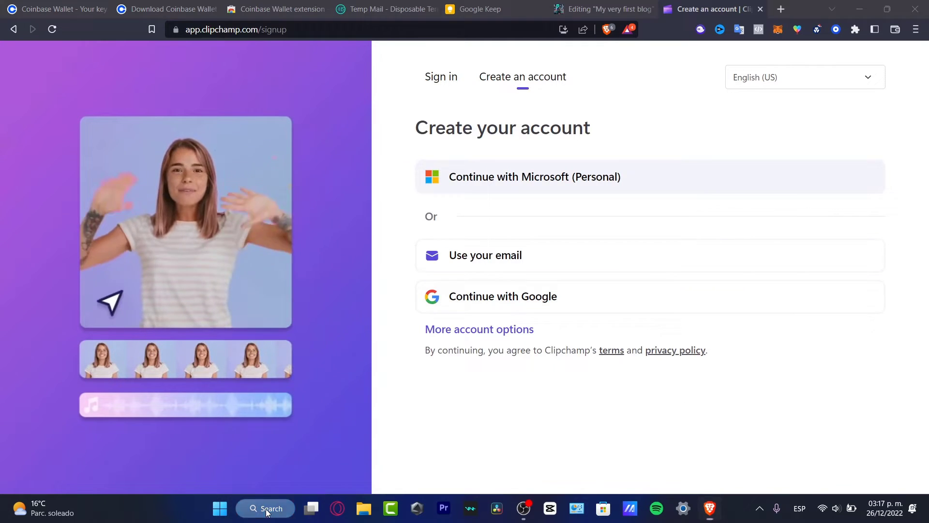
text(clip)
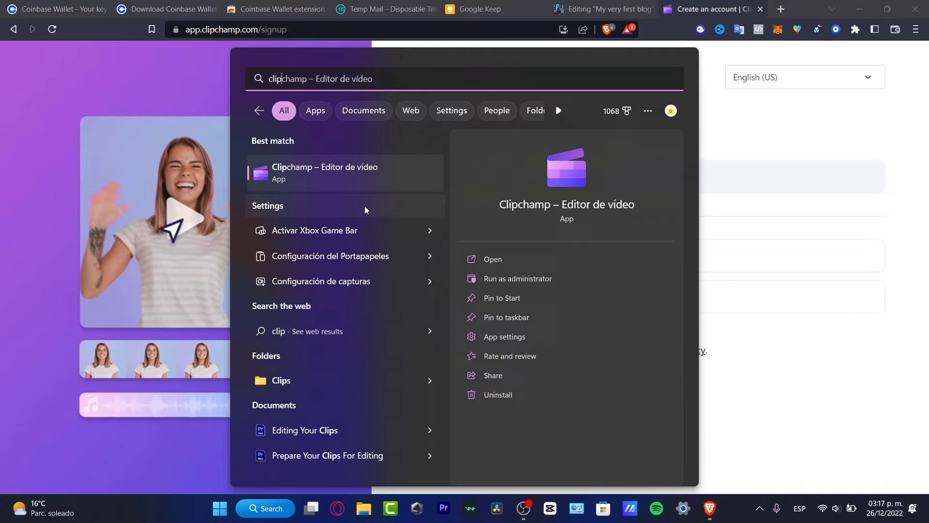
click(335, 176)
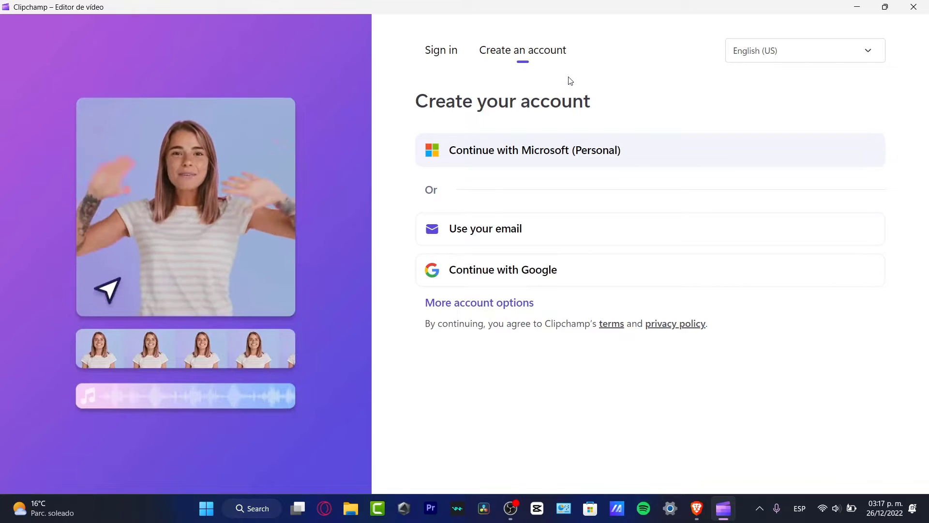
Sign in with the personal Microsoft account, confirming with the Windows PIN
click(452, 54)
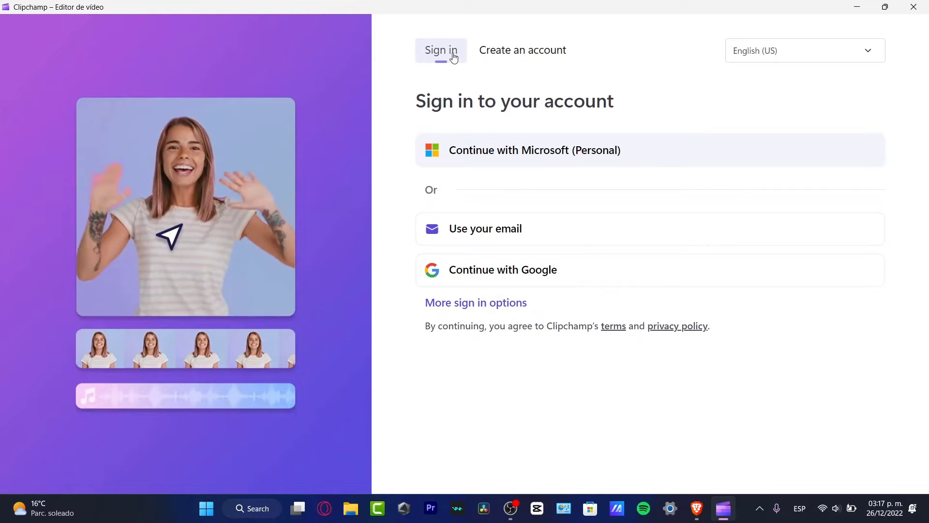
click(508, 149)
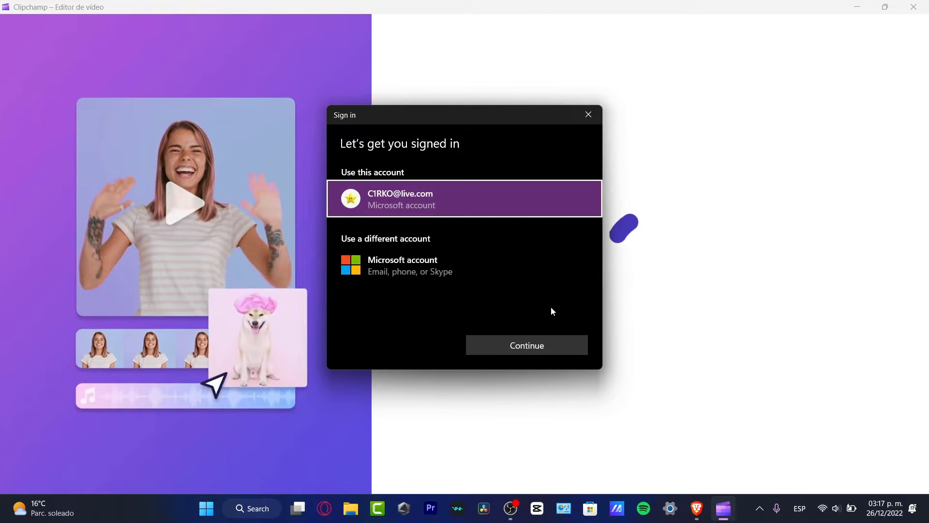
click(523, 349)
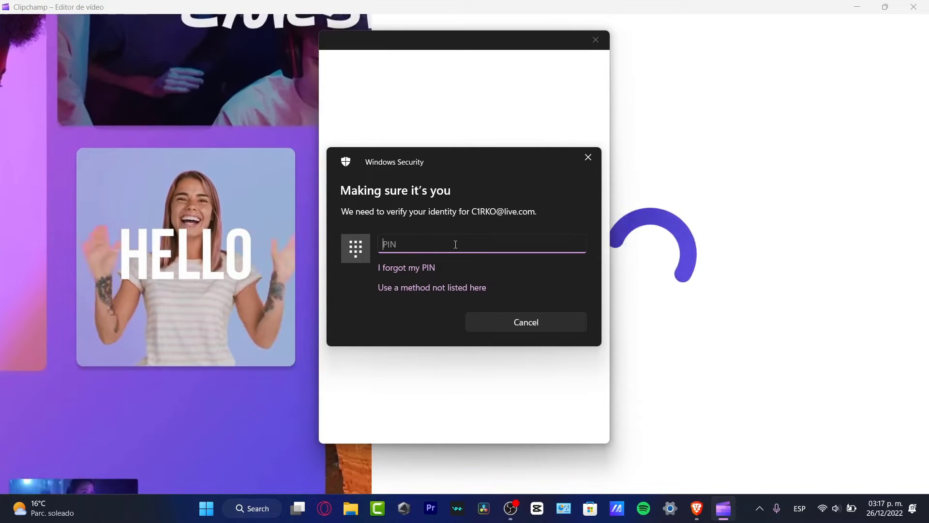
text(1234)
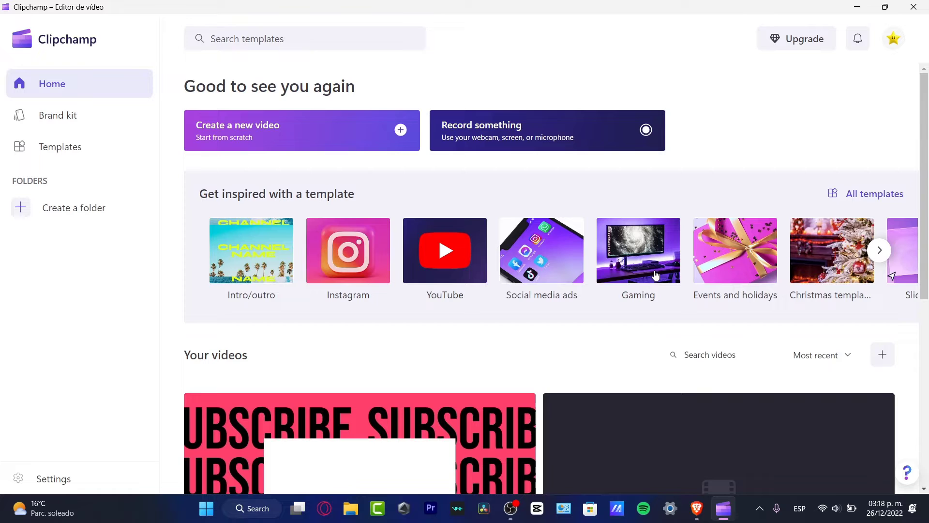
Page the template carousel forward and back until the TikTok category tile appears
click(880, 252)
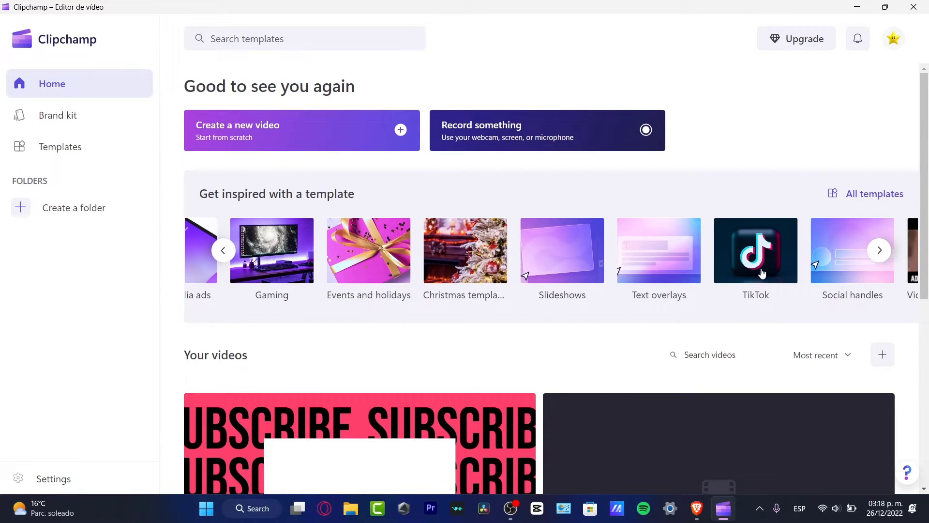
click(889, 252)
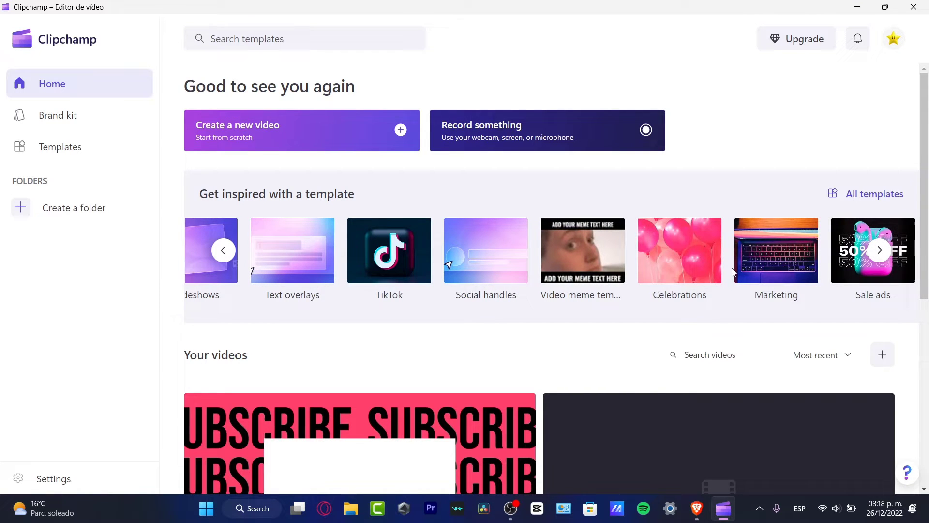
click(880, 252)
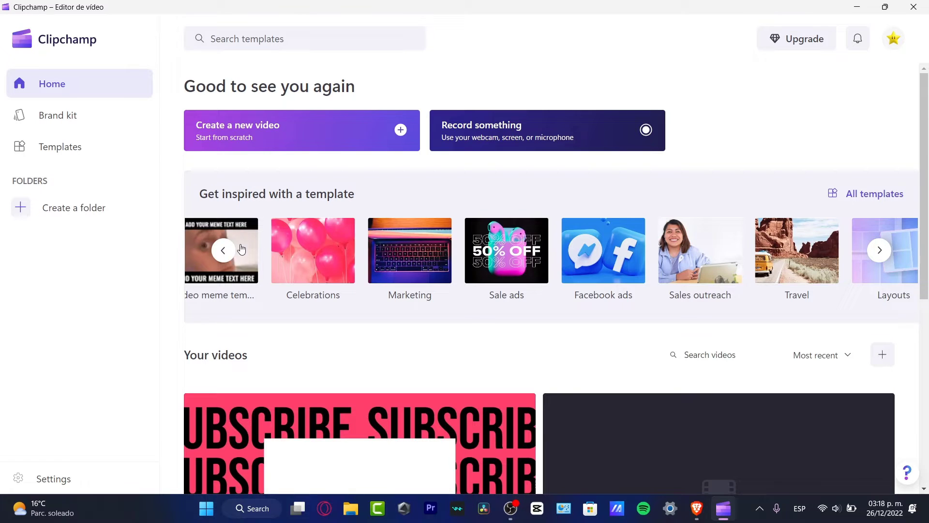
click(224, 251)
click(224, 251)
click(224, 252)
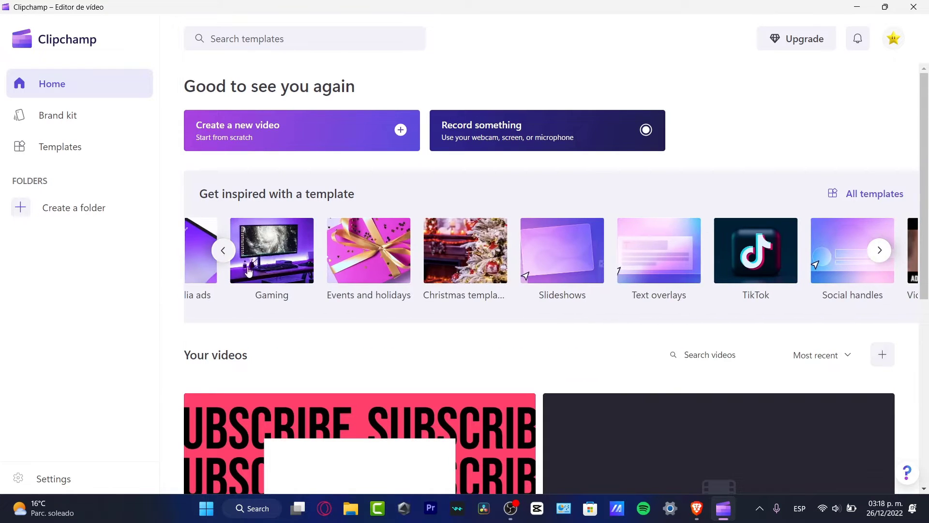
scroll(358, 324, down, 4)
scroll(541, 402, down, 3)
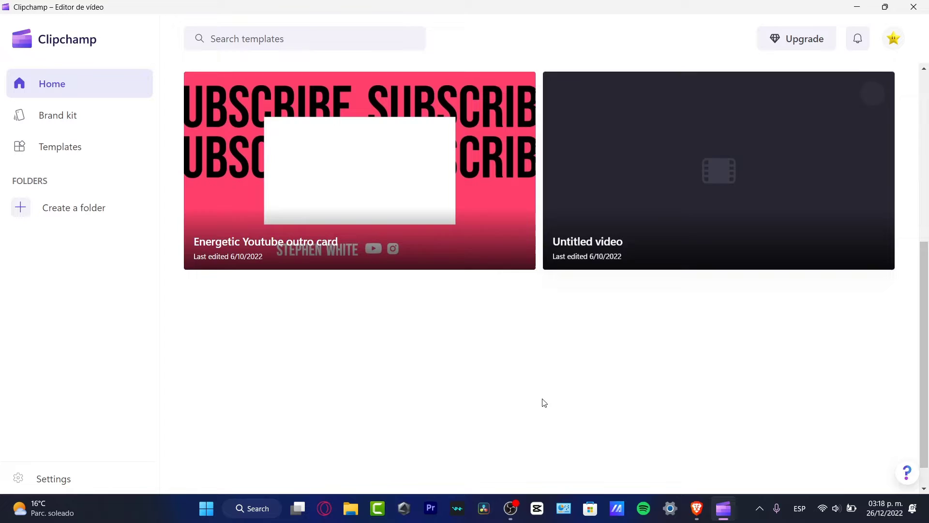
scroll(554, 413, up, 7)
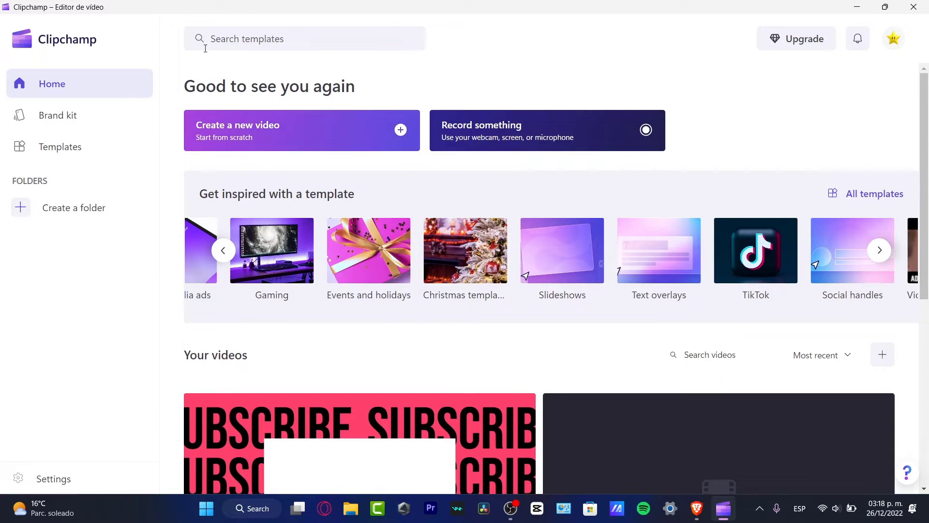
click(231, 246)
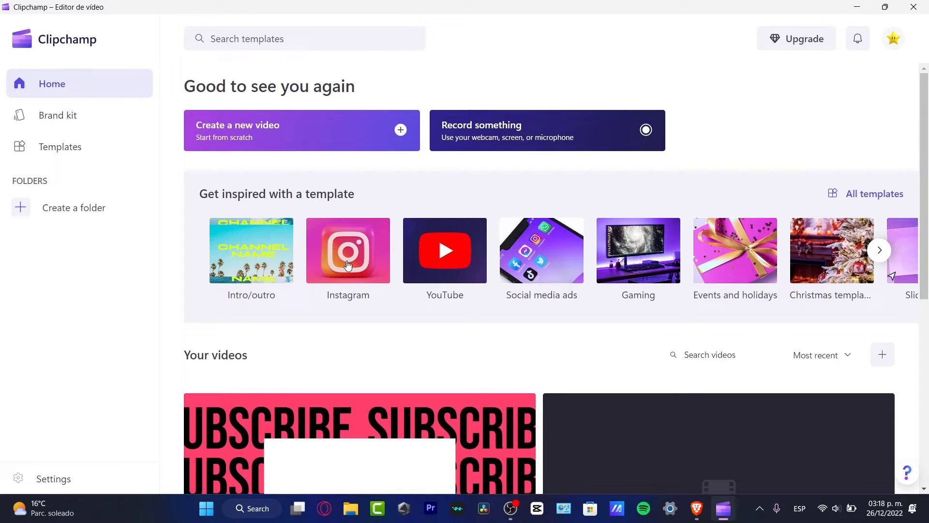
click(880, 250)
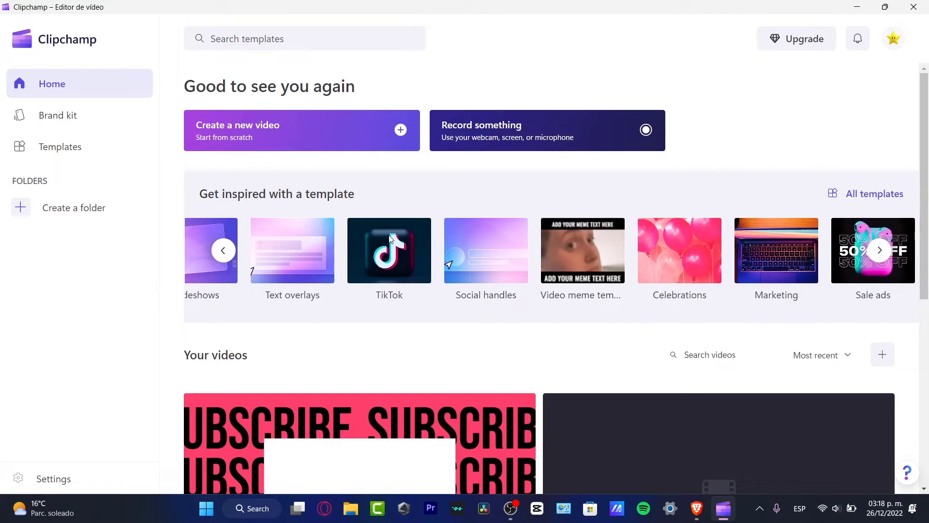
Open the TikTok template category and scroll through its template cards
click(391, 239)
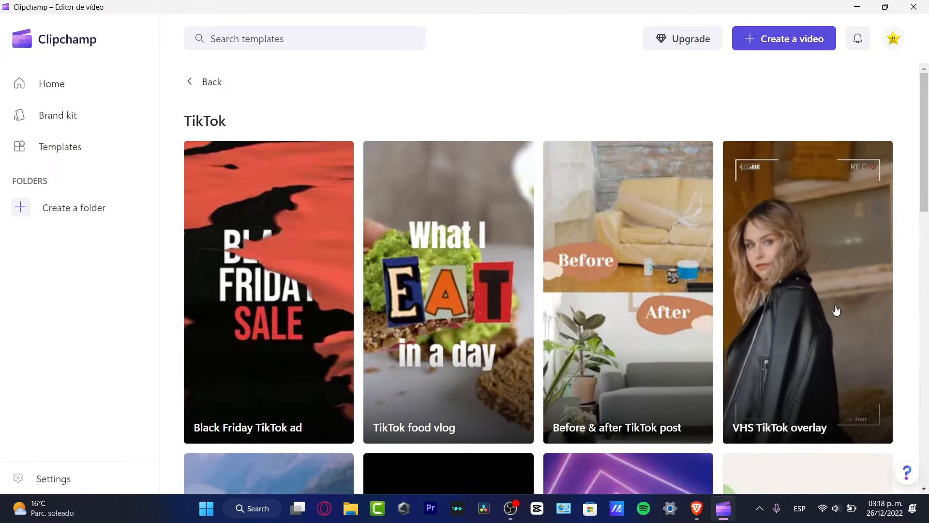
scroll(836, 310, down, 4)
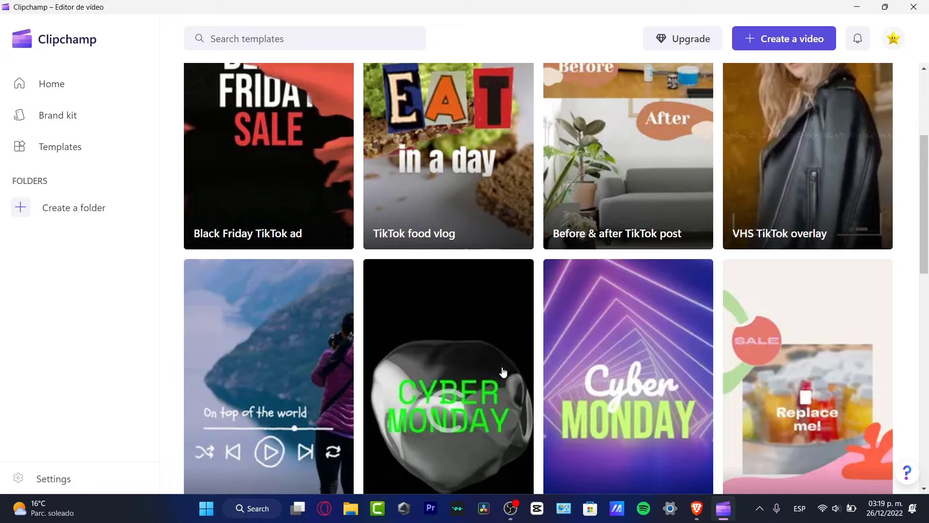
scroll(503, 372, down, 4)
scroll(805, 285, down, 4)
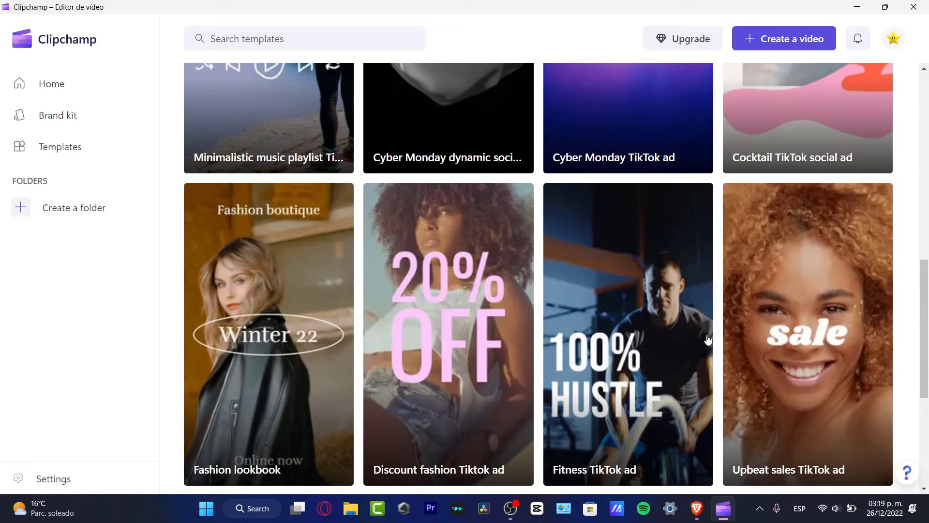
scroll(305, 361, down, 2)
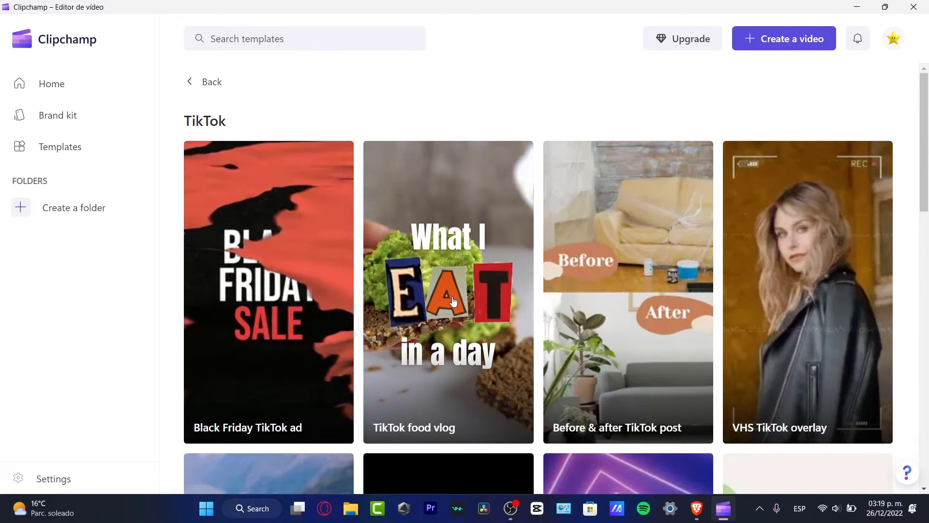
Open and scrub through the preview of the 14-second TikTok food vlog template
click(453, 301)
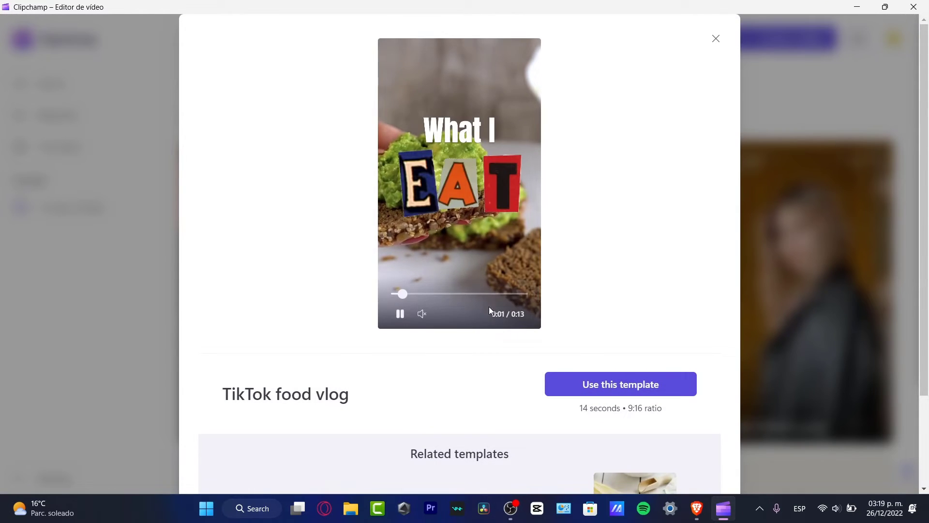
scroll(728, 315, down, 2)
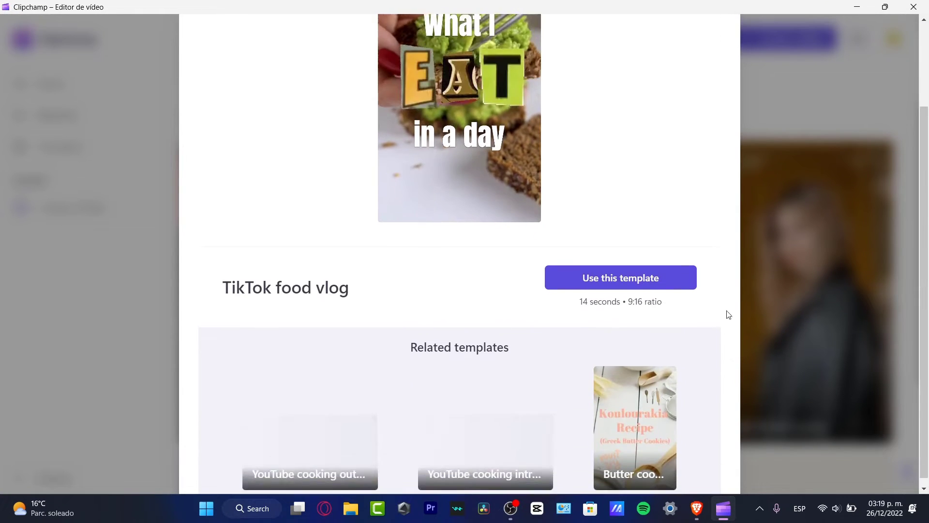
drag(580, 296, 633, 294)
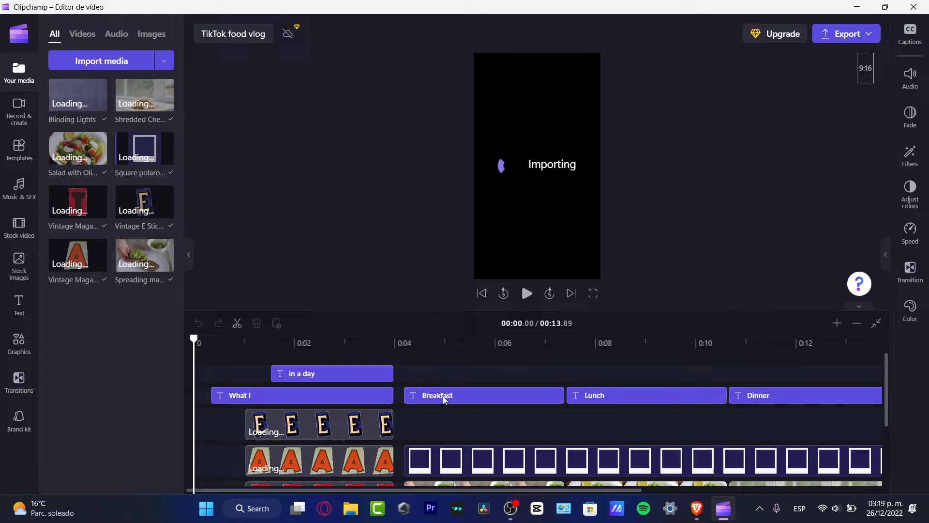
Load the food vlog template into the editor and dismiss the Loading items notice
scroll(438, 401, down, 2)
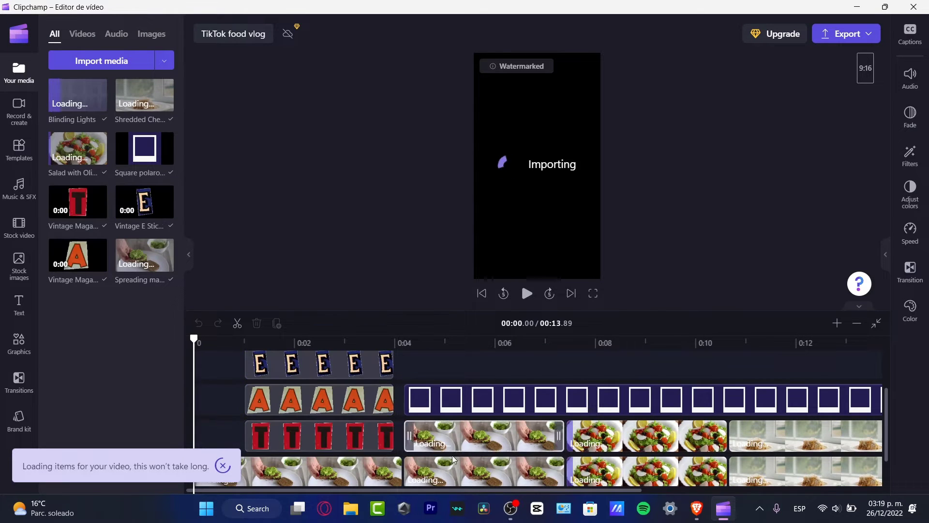
scroll(463, 445, down, 1)
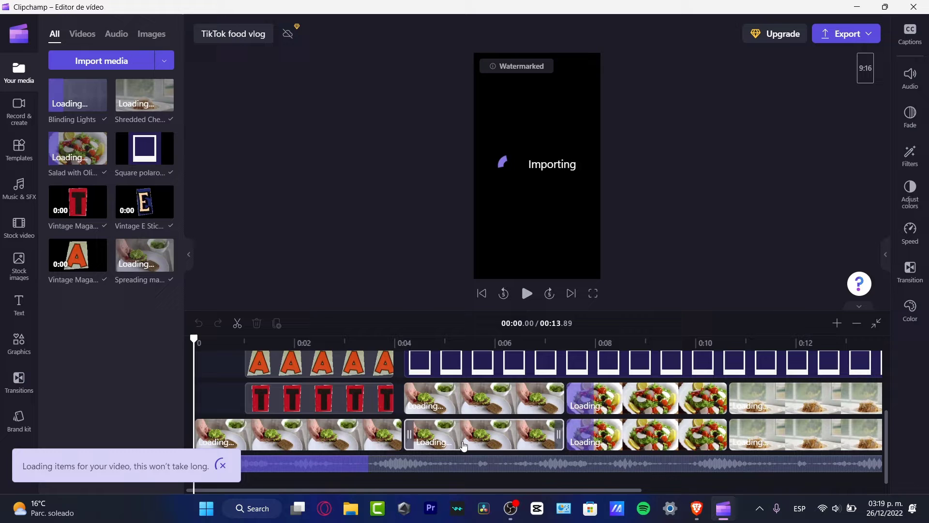
click(224, 467)
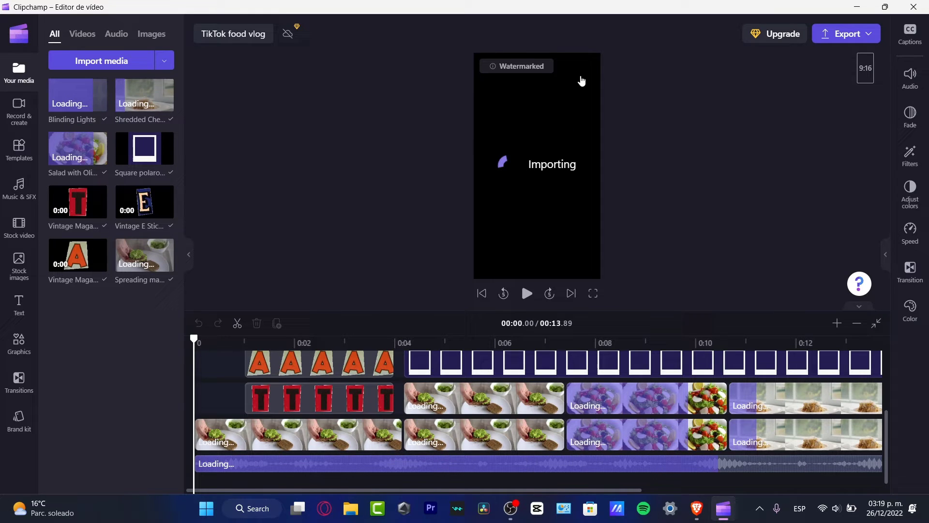
mouse_move(525, 68)
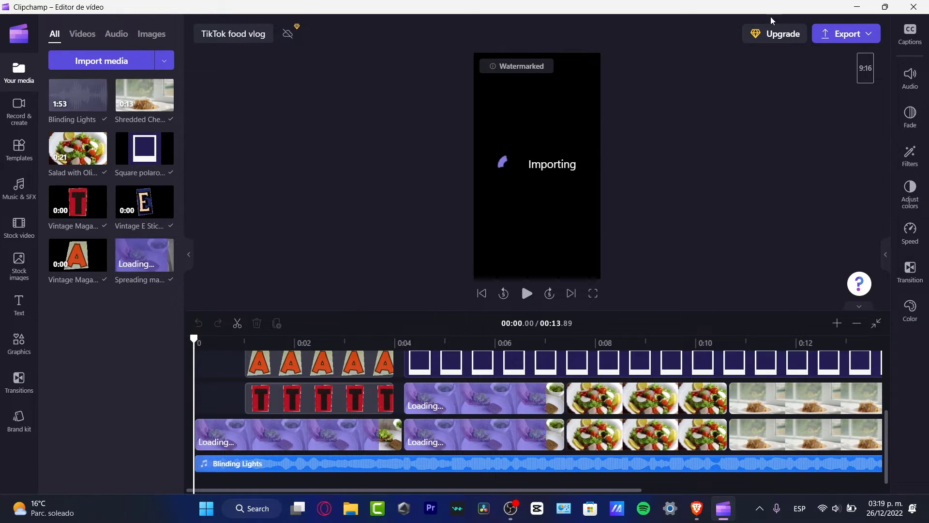
click(791, 34)
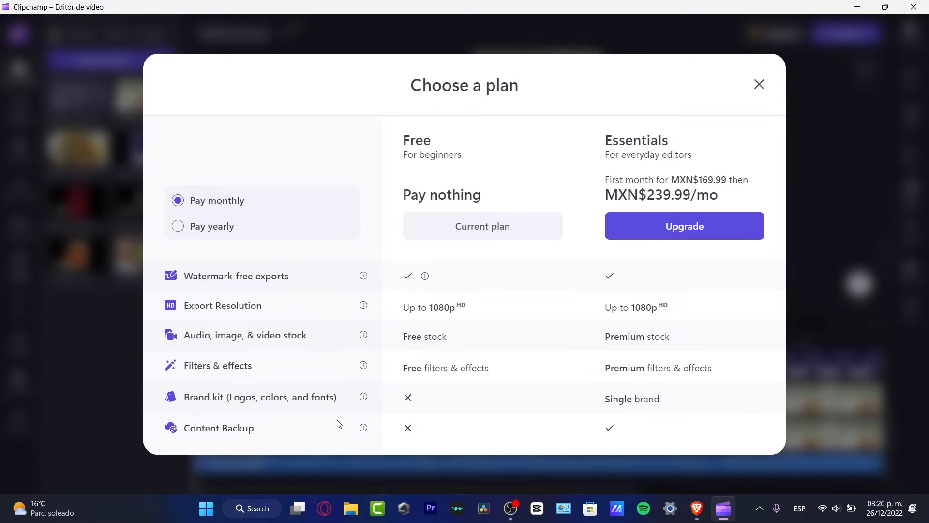
mouse_move(163, 419)
mouse_move(428, 278)
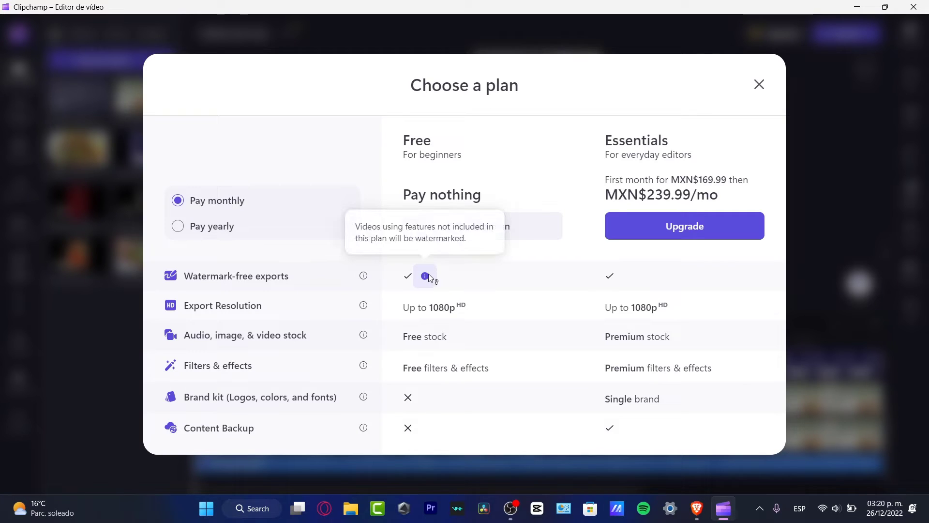
click(225, 228)
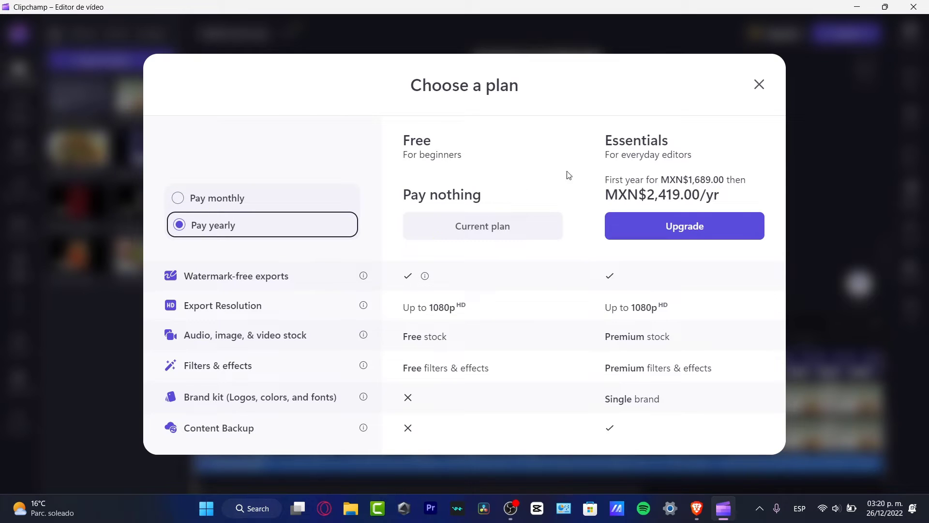
click(758, 86)
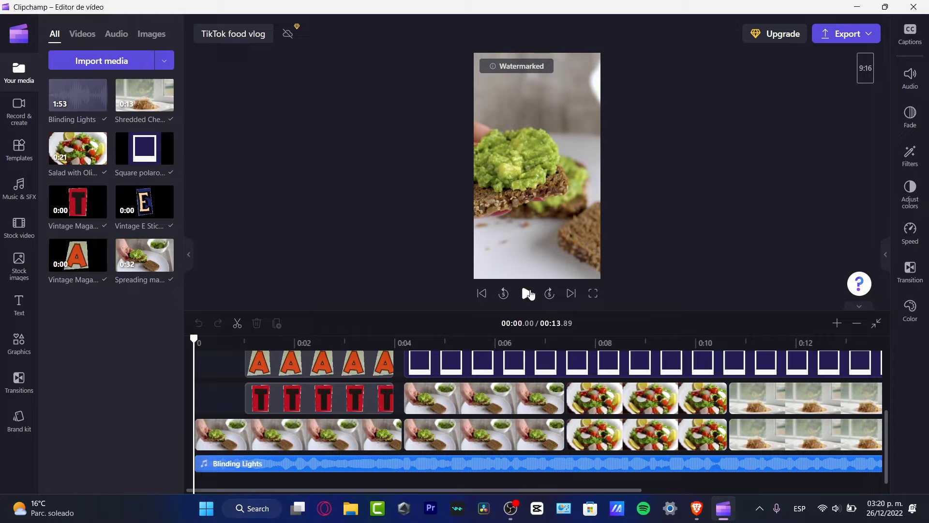
Play the template preview, then lower the Blinding Lights music volume to 27%
click(529, 293)
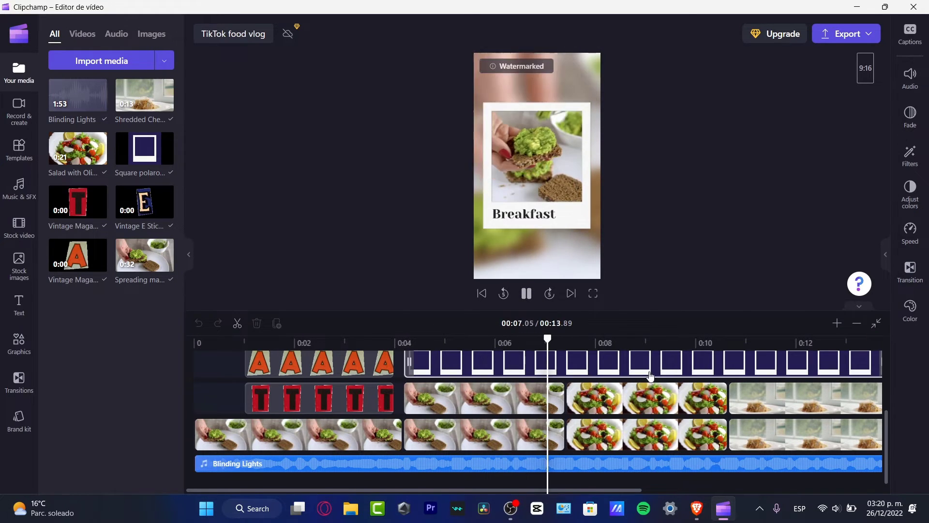
scroll(650, 376, up, 2)
scroll(652, 375, up, 1)
scroll(651, 436, down, 5)
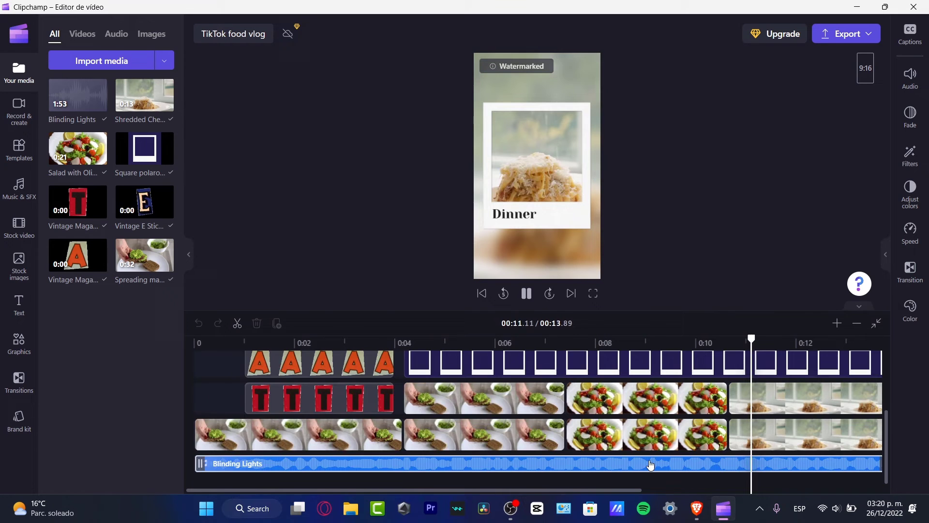
click(909, 77)
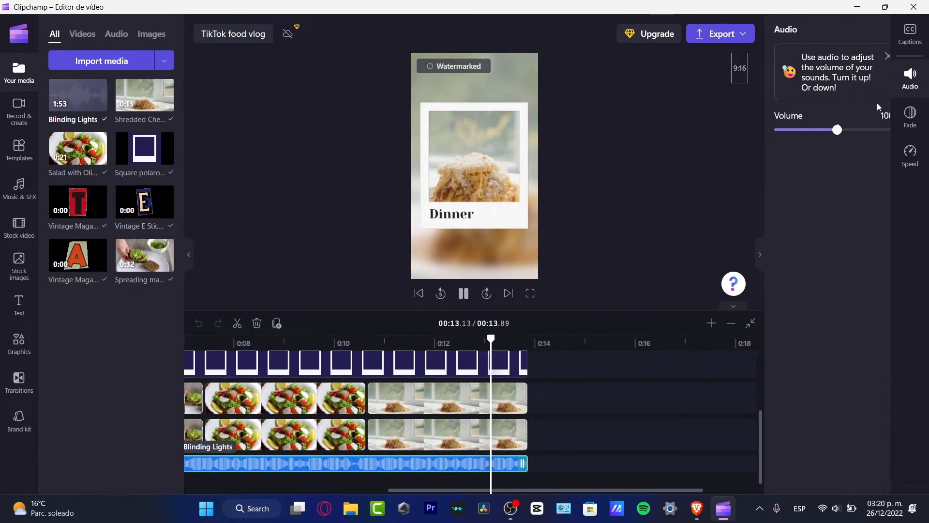
drag(817, 129, 772, 131)
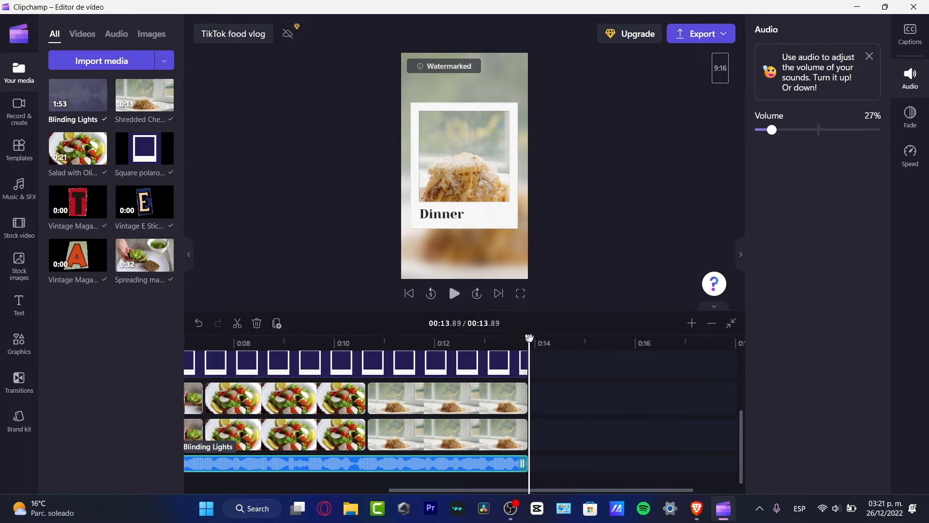
drag(529, 339, 338, 385)
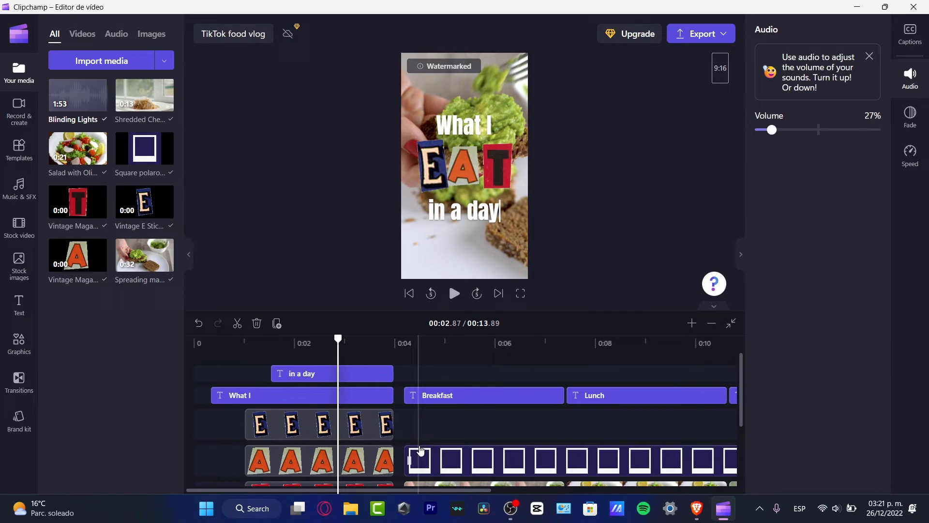
Select the spreading avocado clip and view its editing and creation options
scroll(417, 448, down, 2)
click(341, 442)
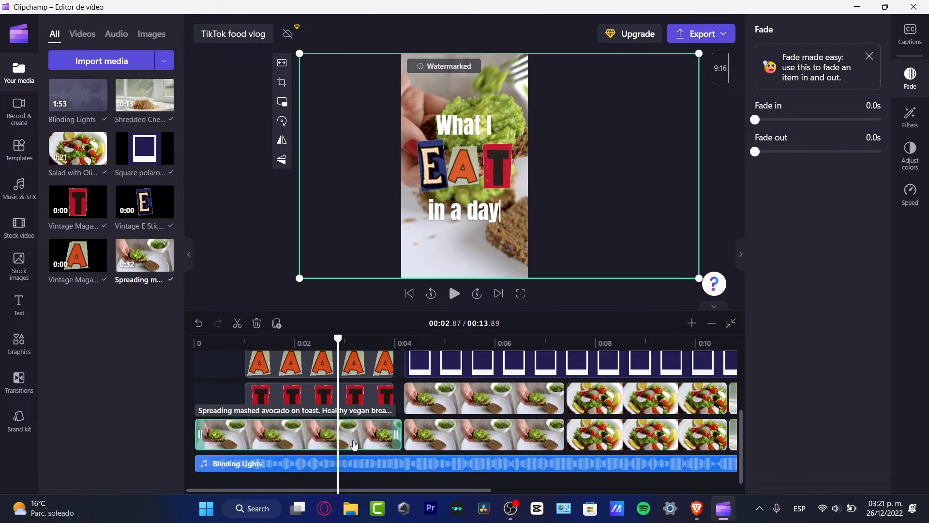
right_click(354, 444)
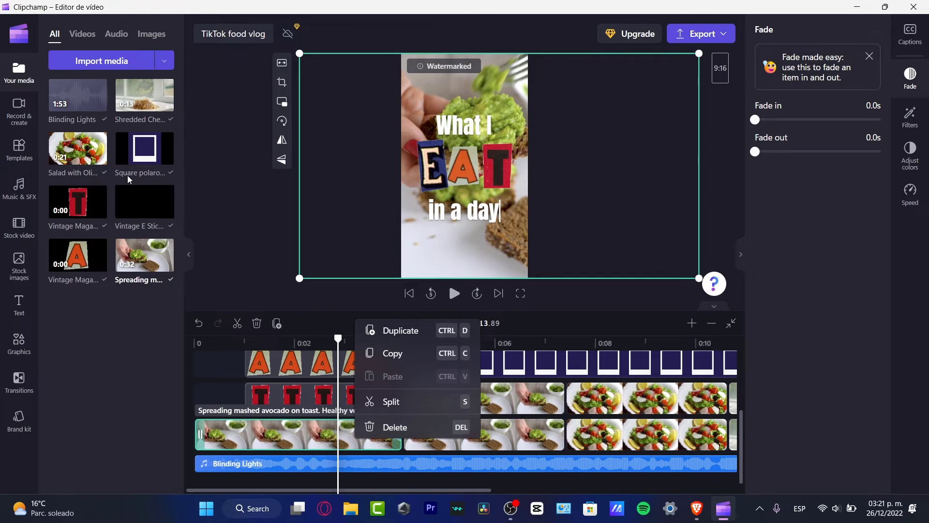
click(24, 125)
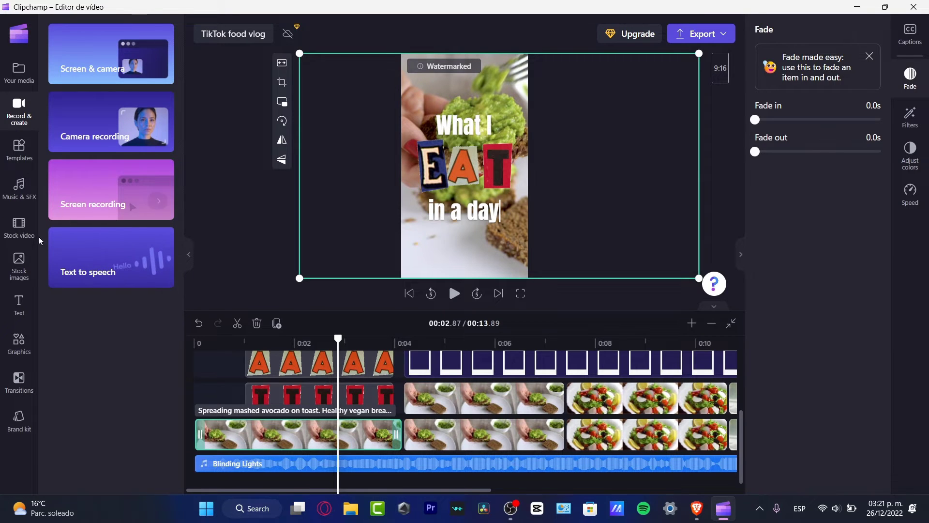
Preview the first free stock video, then expand and browse the whole Free to use category
click(19, 227)
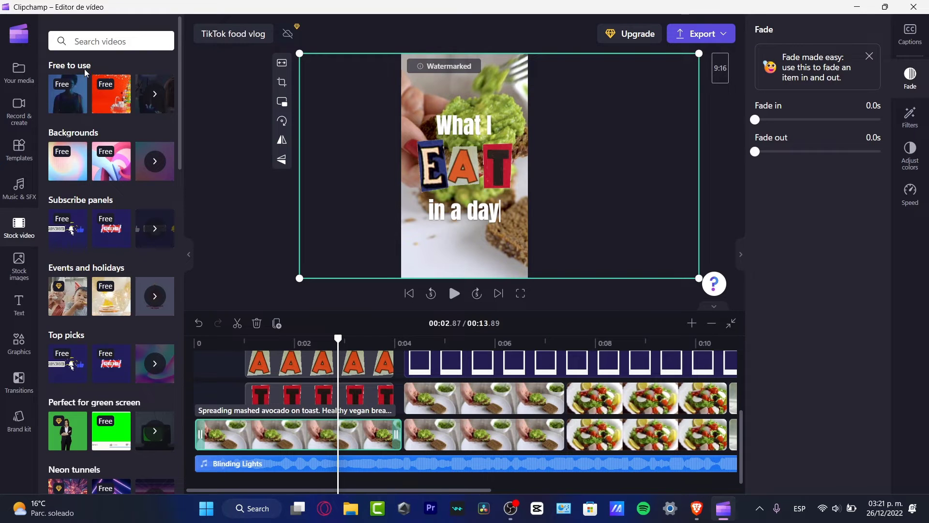
mouse_move(69, 106)
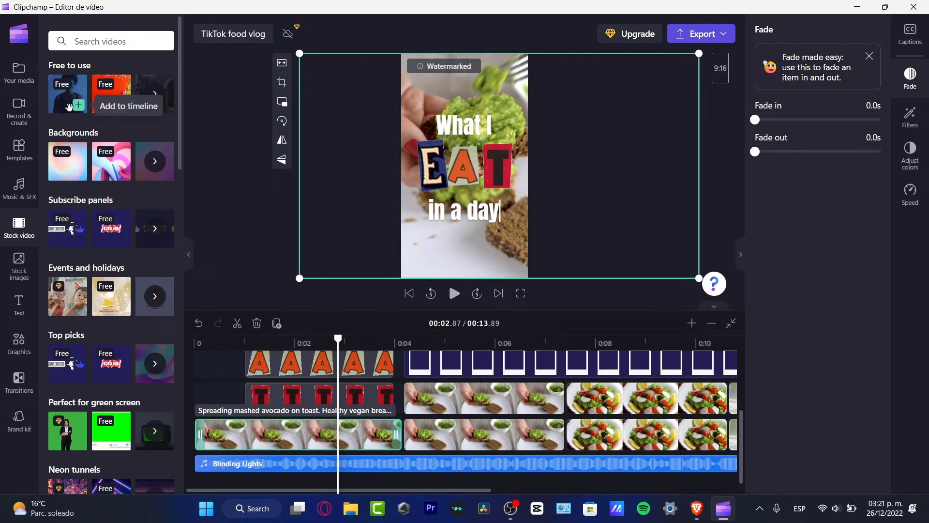
click(60, 107)
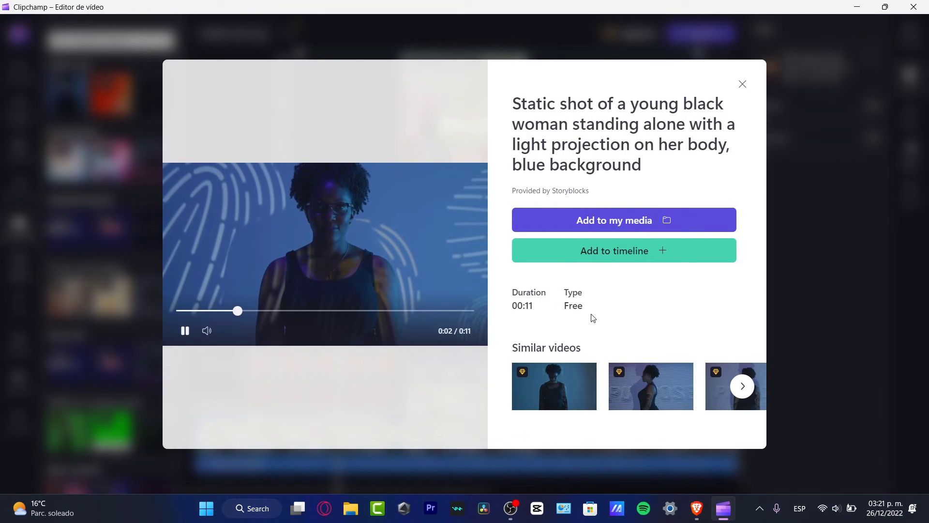
click(816, 284)
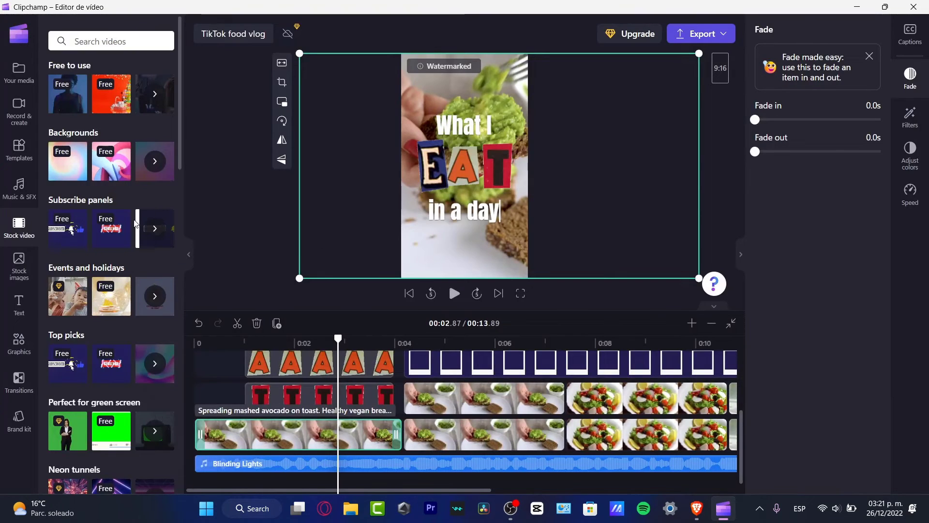
click(163, 90)
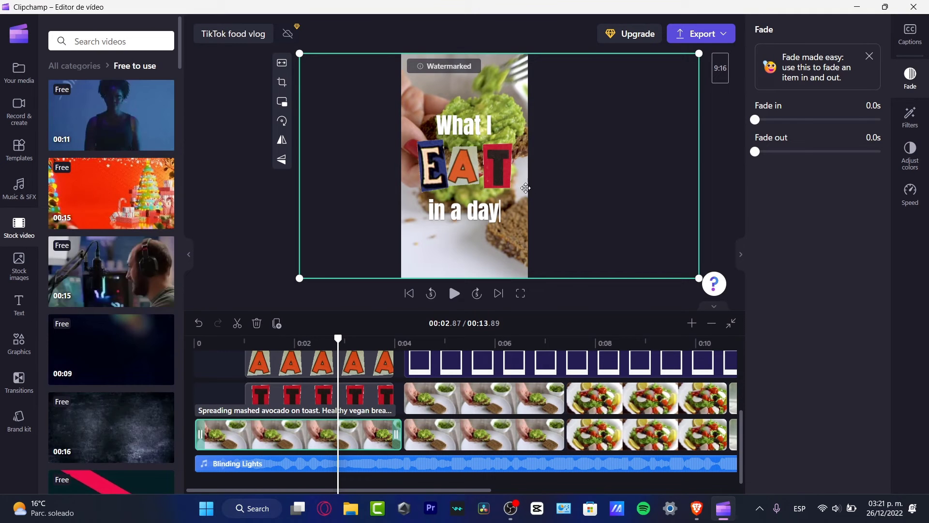
scroll(102, 271, down, 10)
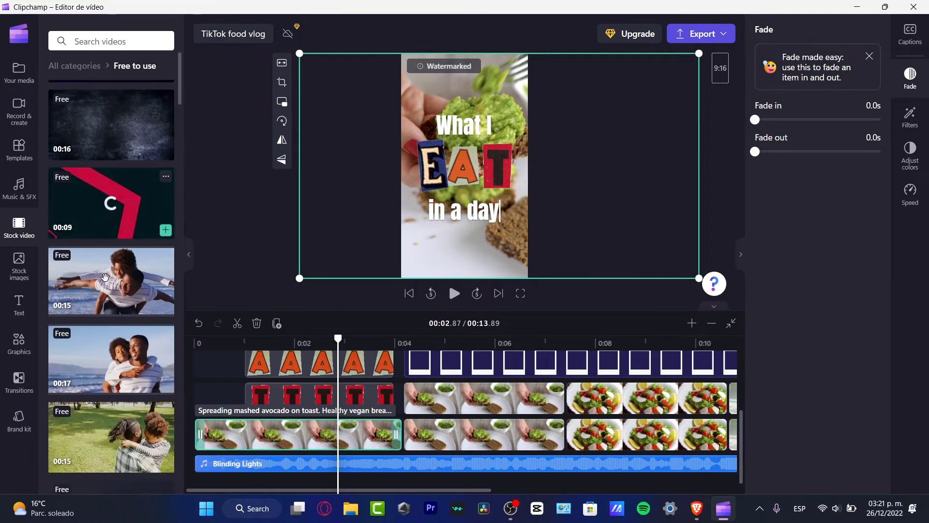
scroll(107, 279, down, 10)
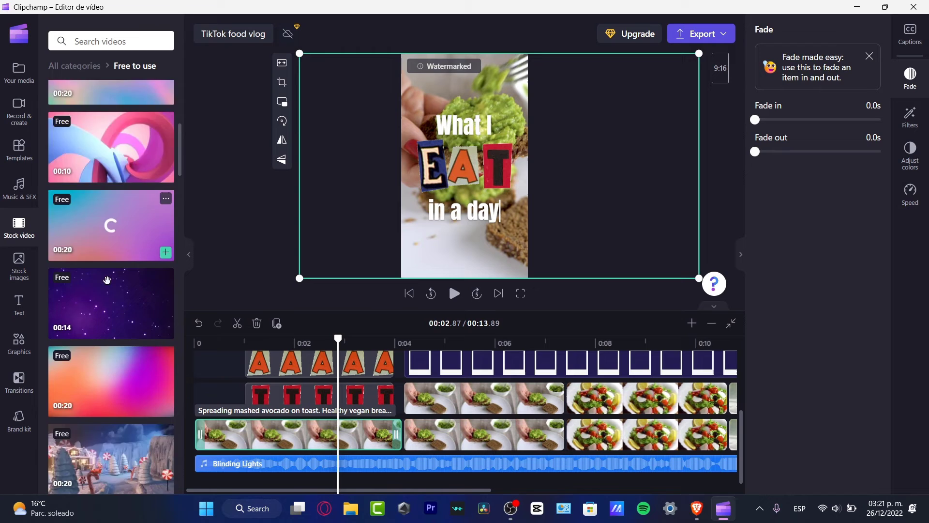
Add the Particle Grunge Purple clip to the timeline, split it at 0:04 and delete the rest
drag(114, 143, 204, 455)
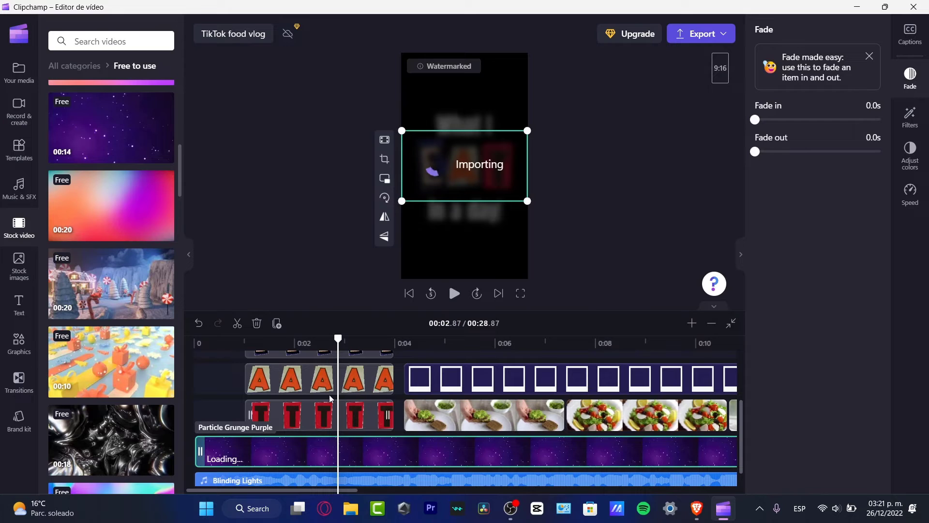
drag(330, 398, 401, 380)
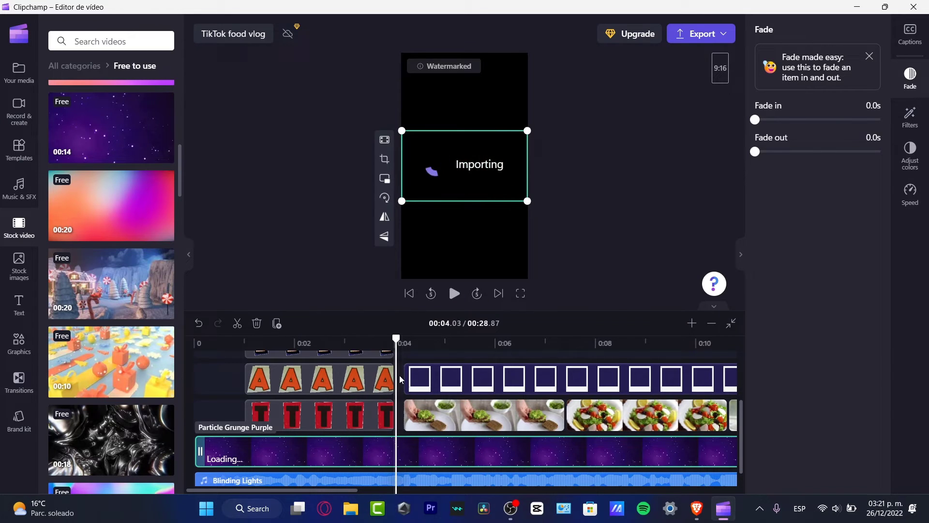
right_click(390, 452)
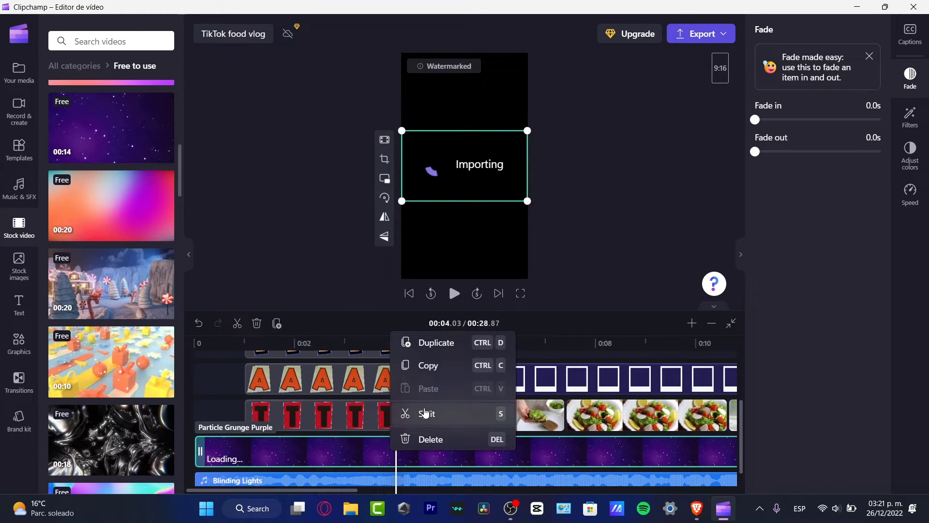
click(426, 413)
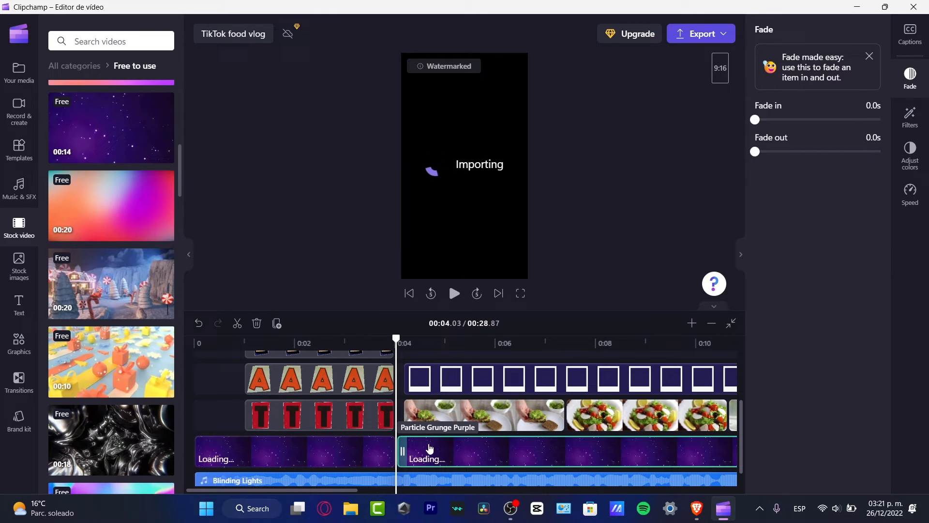
key(Delete)
Remove the gap left in the track and trim the purple clip's edges to match the titles
click(465, 453)
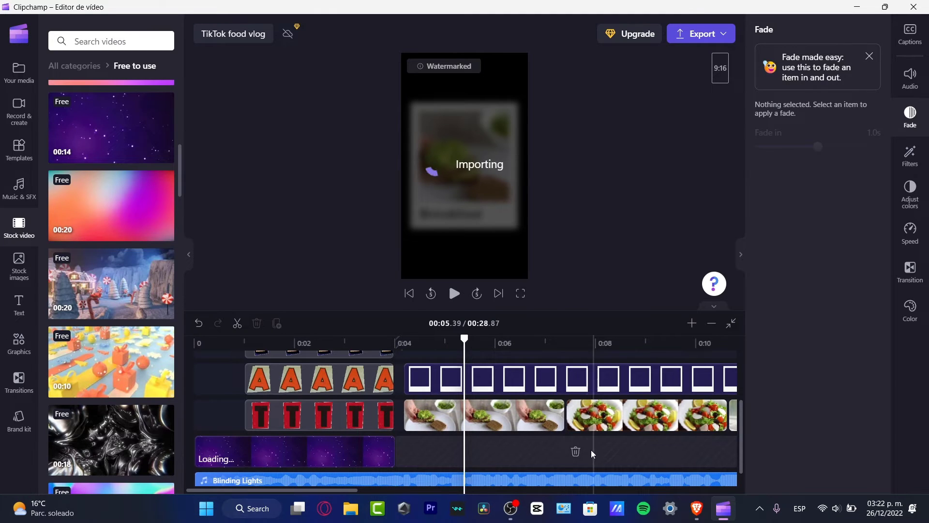
click(575, 451)
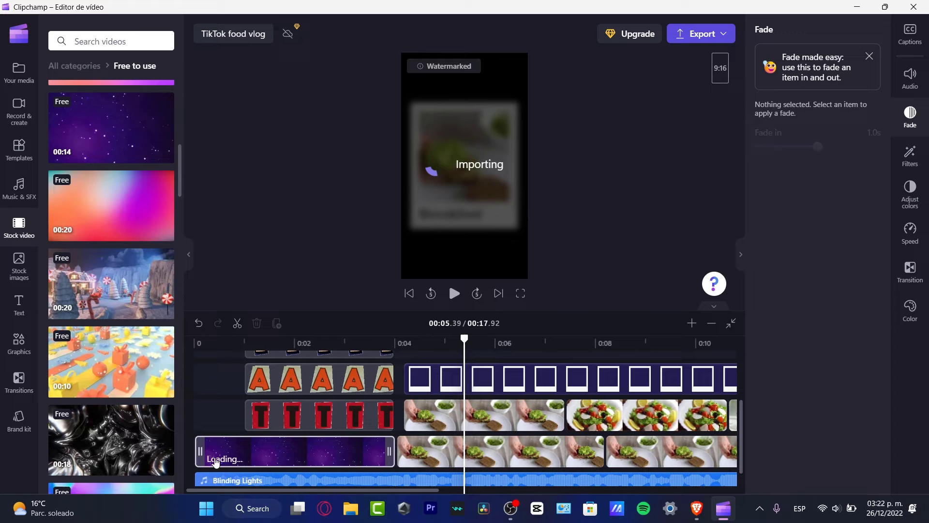
drag(196, 450, 245, 448)
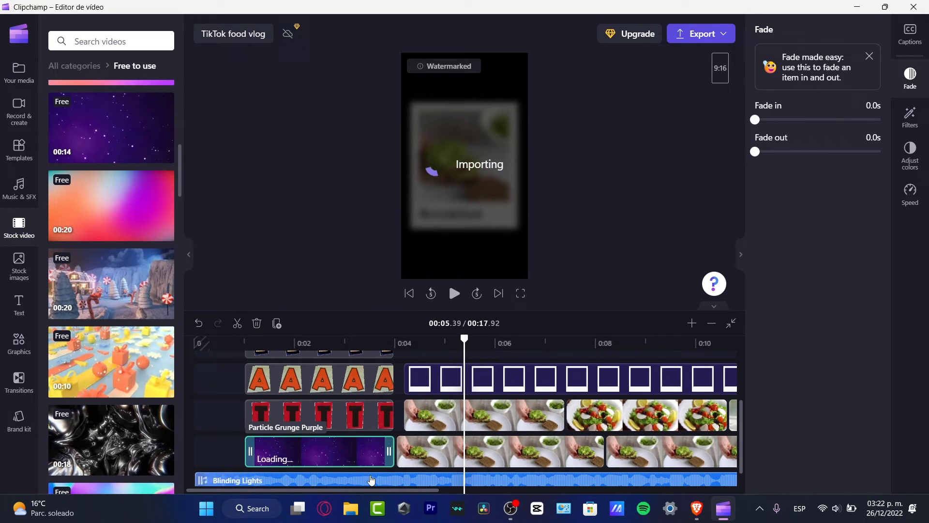
drag(389, 455, 387, 458)
mouse_move(277, 352)
mouse_down()
mouse_move(254, 342)
mouse_move(267, 342)
mouse_up()
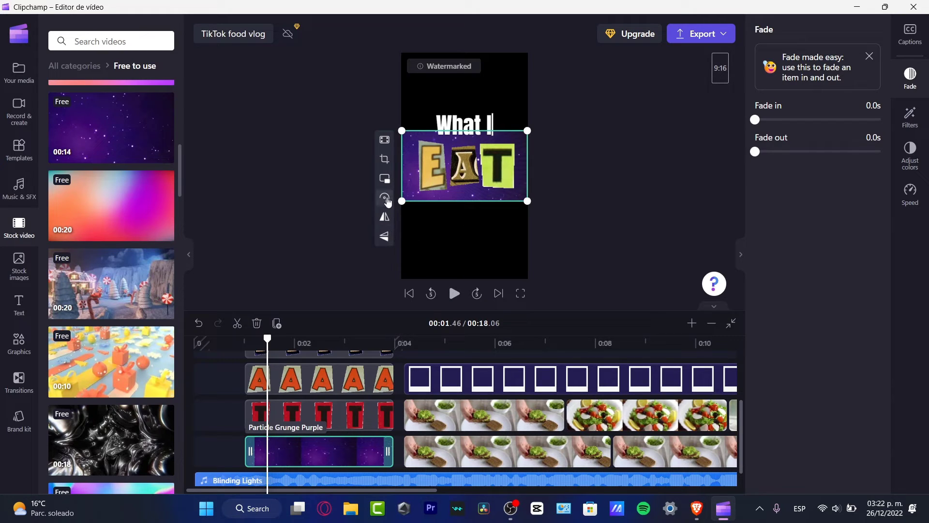
Rotate the purple clip upright and enlarge it to fill the vertical frame, then preview the intro
click(384, 202)
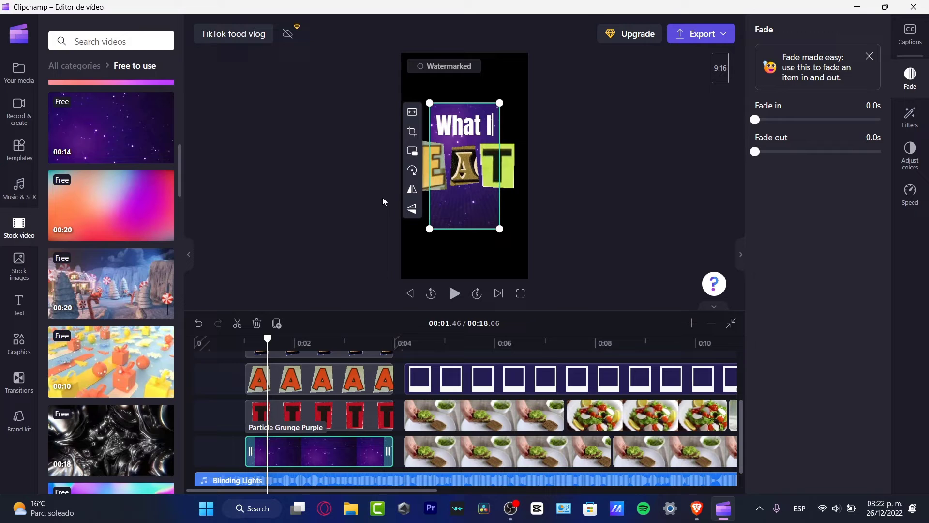
drag(500, 229, 544, 281)
drag(430, 103, 397, 44)
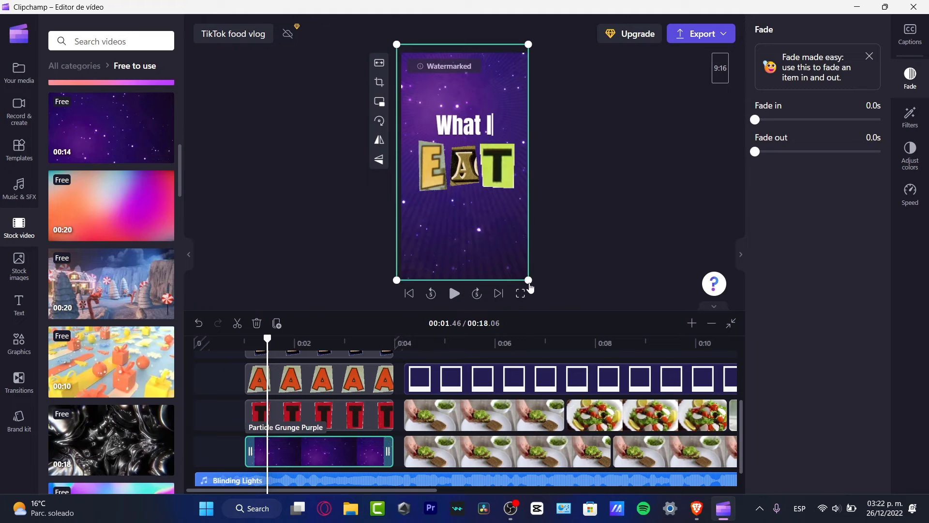
drag(529, 280, 529, 281)
drag(259, 346, 242, 345)
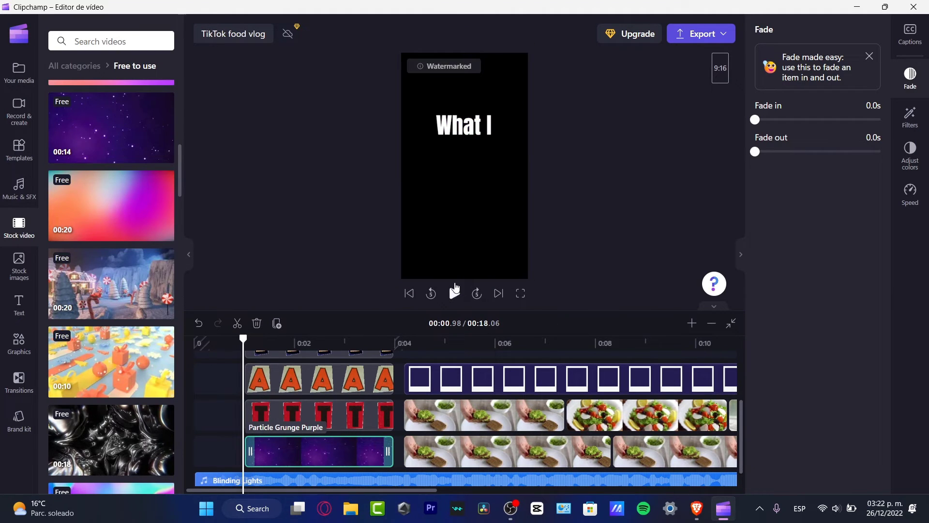
click(454, 293)
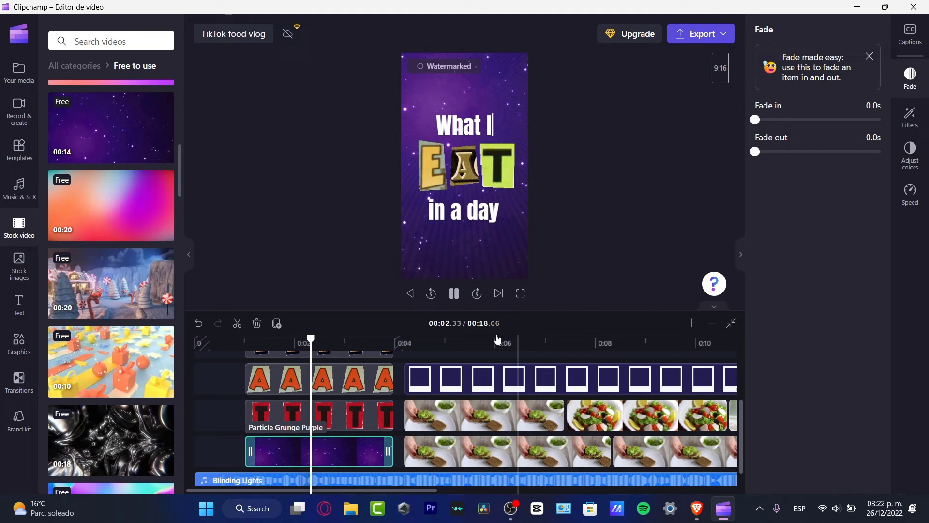
click(454, 294)
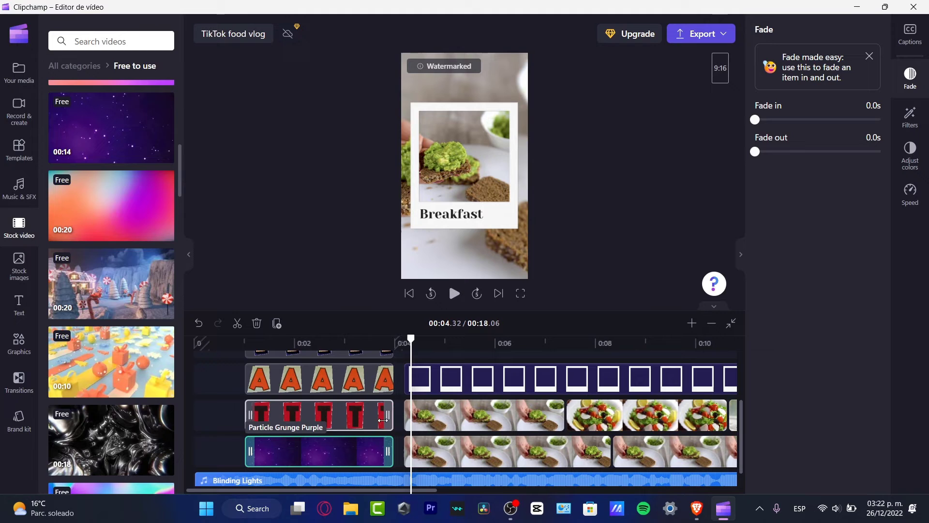
Extend the purple clip's end up to the food clips and select the Blinding Lights music
drag(387, 451, 401, 451)
click(358, 415)
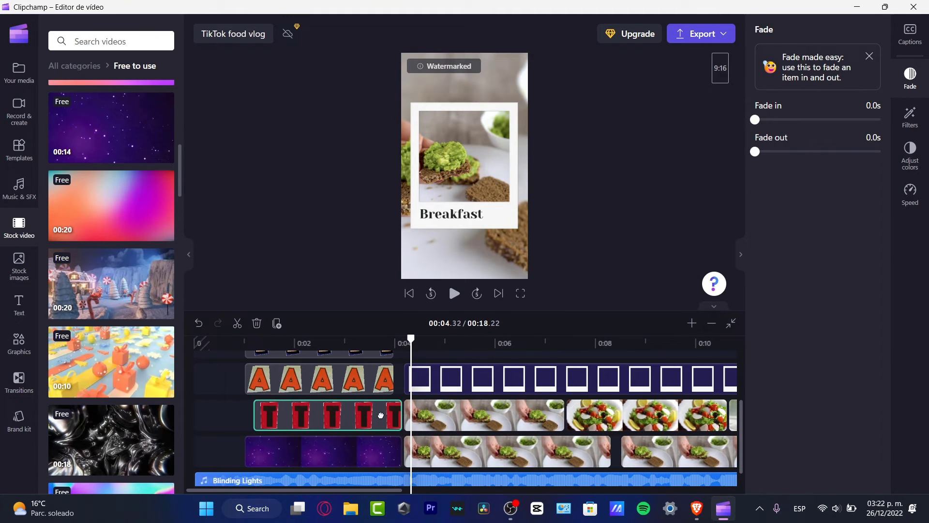
click(367, 385)
scroll(429, 467, down, 1)
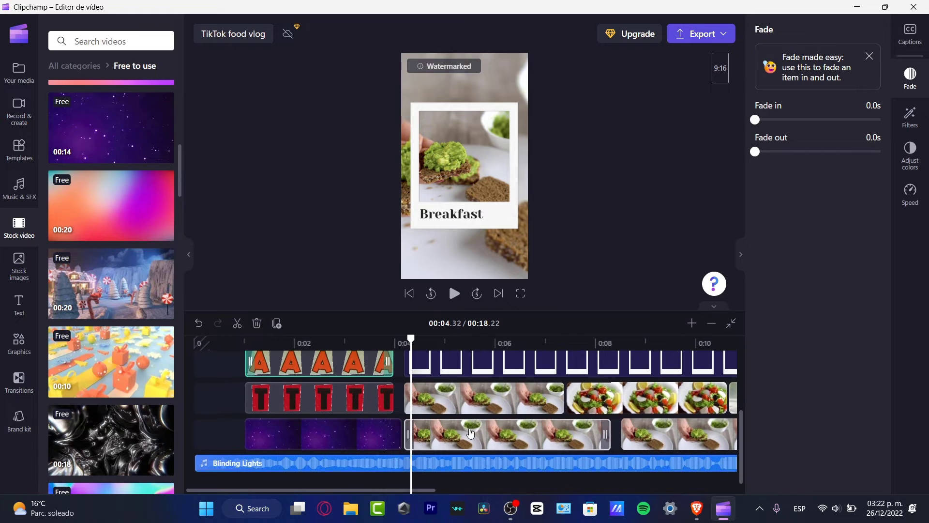
click(367, 467)
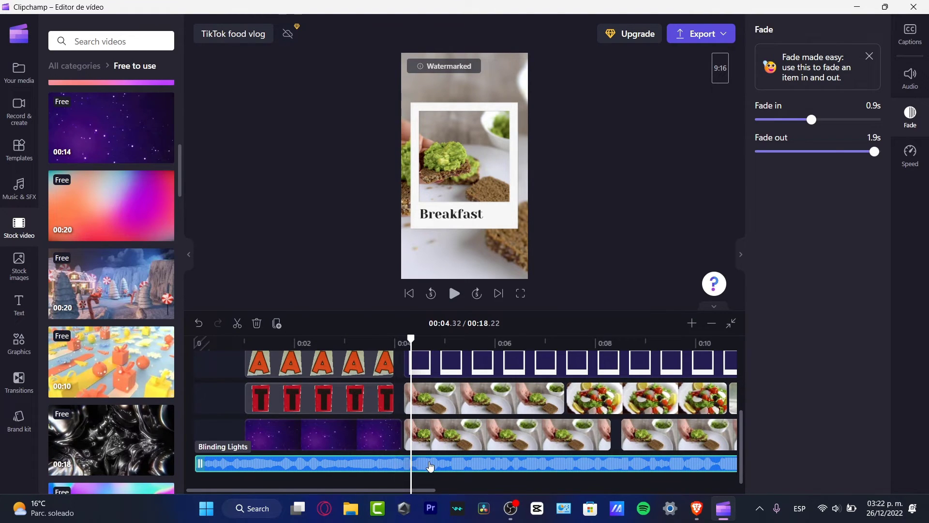
Delete the Blinding Lights music and add No Filter Trap from the Free to use music library
key(Delete)
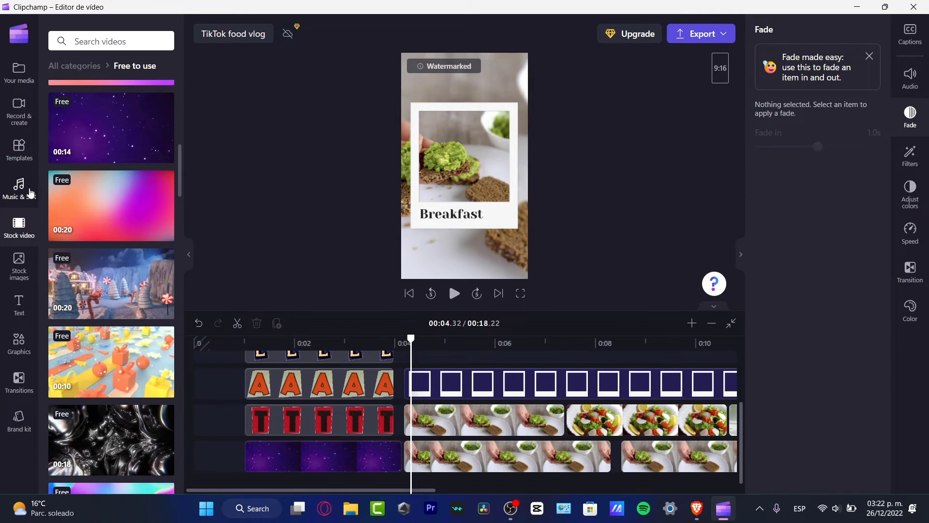
click(30, 193)
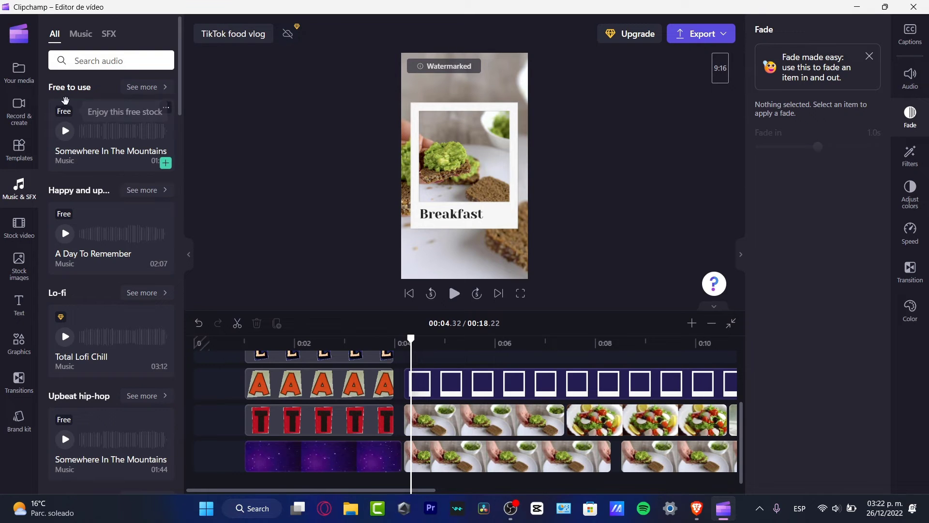
click(146, 87)
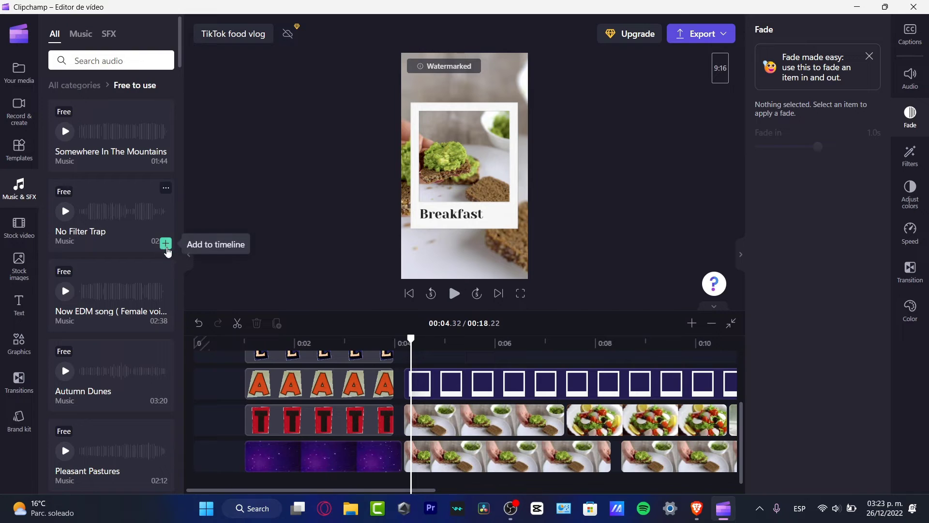
drag(97, 220, 334, 463)
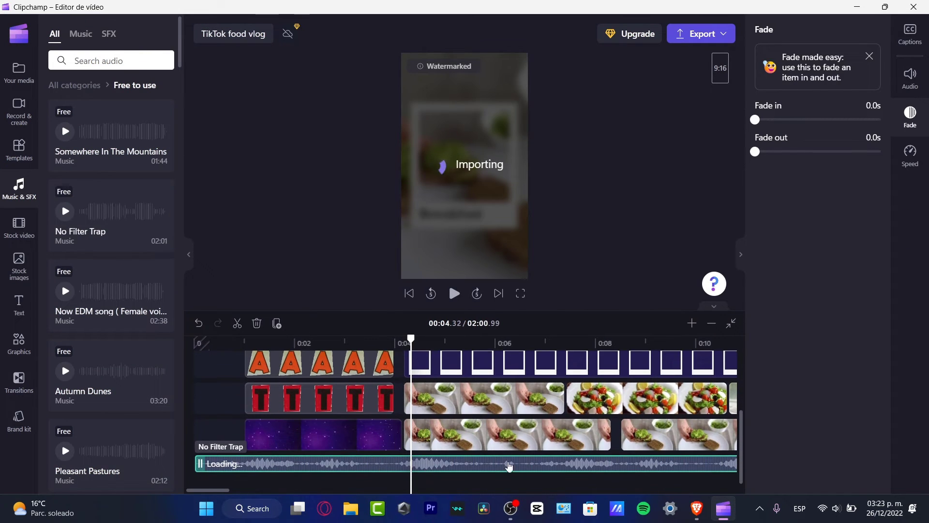
Set the No Filter Trap track's volume to 29% and play back to hear the level
click(910, 78)
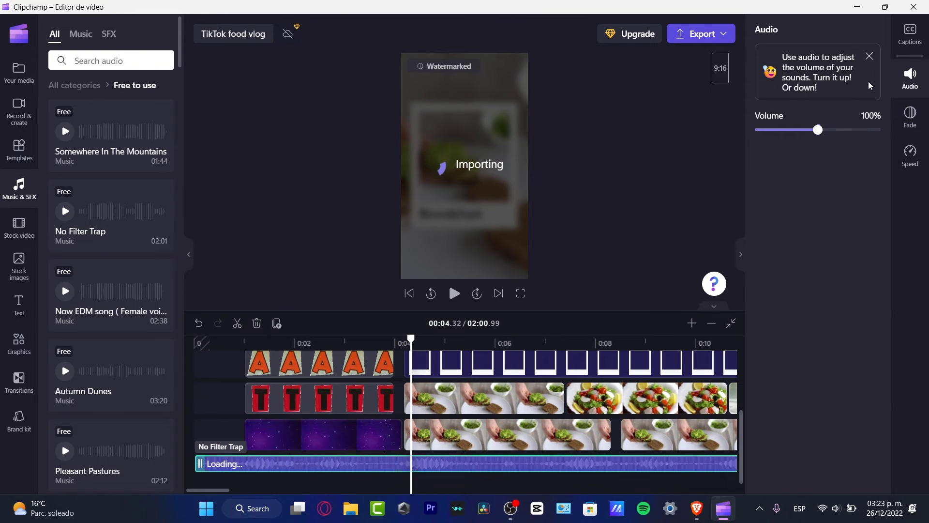
drag(818, 130, 778, 133)
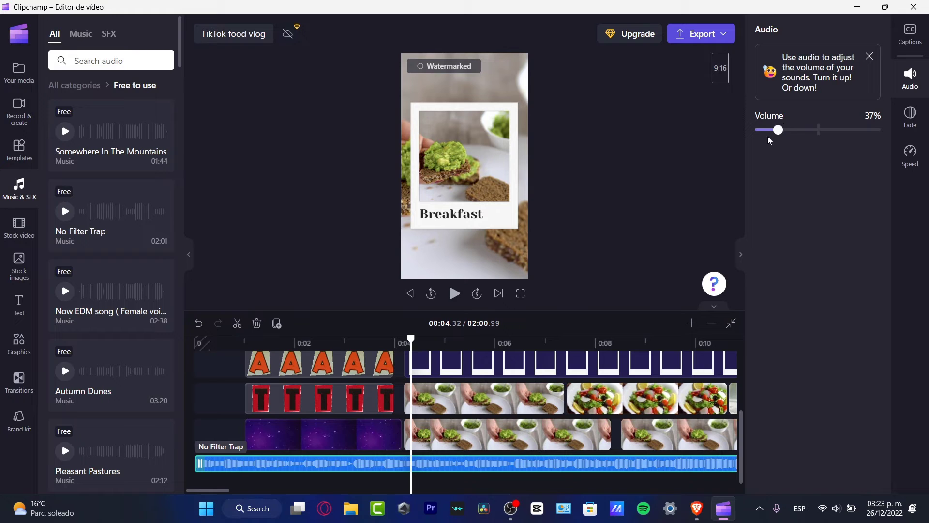
drag(778, 130, 772, 129)
click(453, 294)
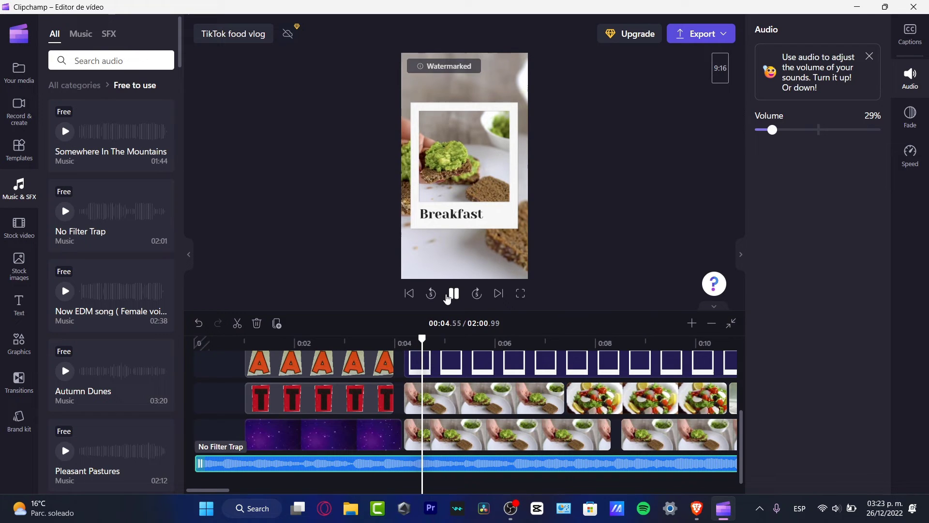
click(454, 294)
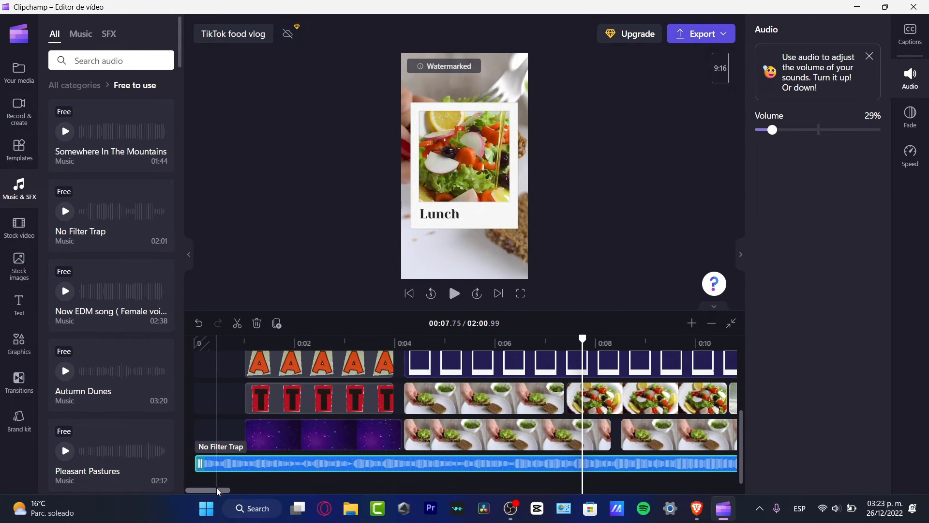
drag(229, 489, 266, 493)
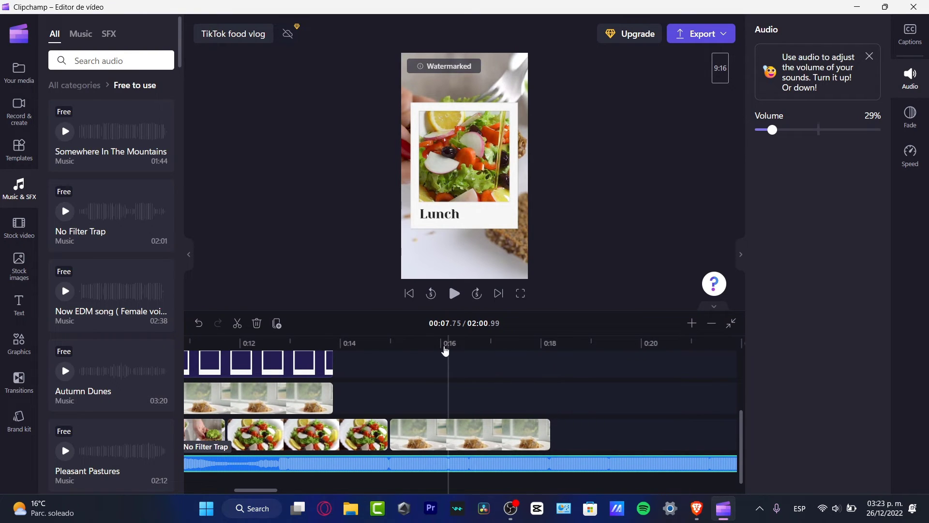
Split the No Filter Trap track at 0:18 and delete the part past the video's end
click(553, 363)
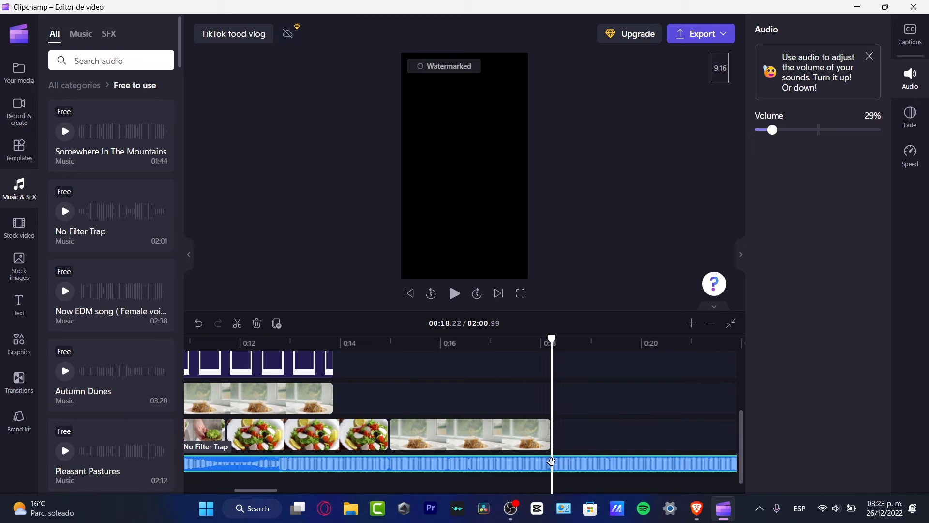
key(s)
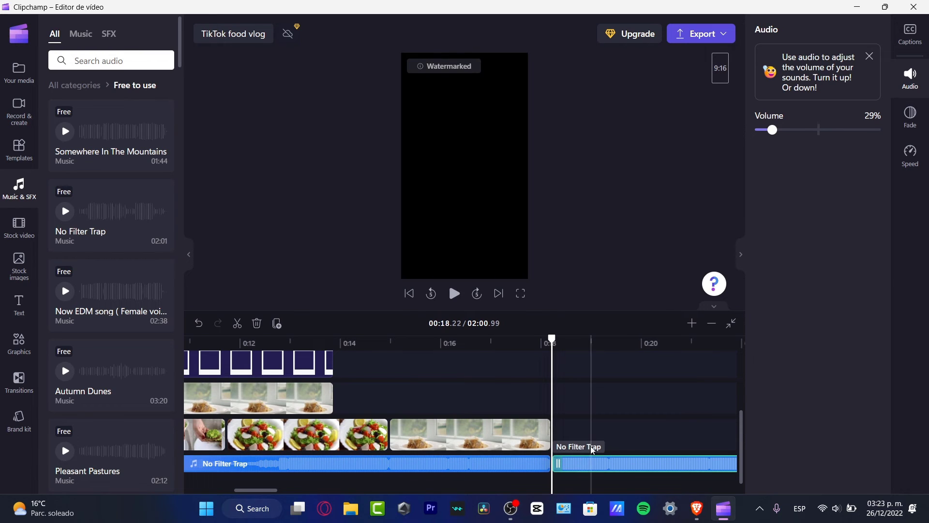
key(Delete)
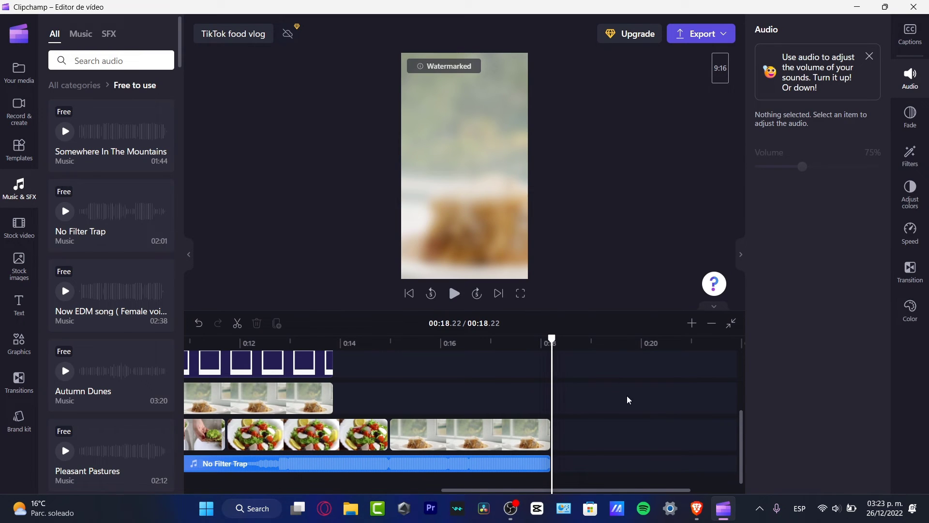
drag(642, 491, 640, 491)
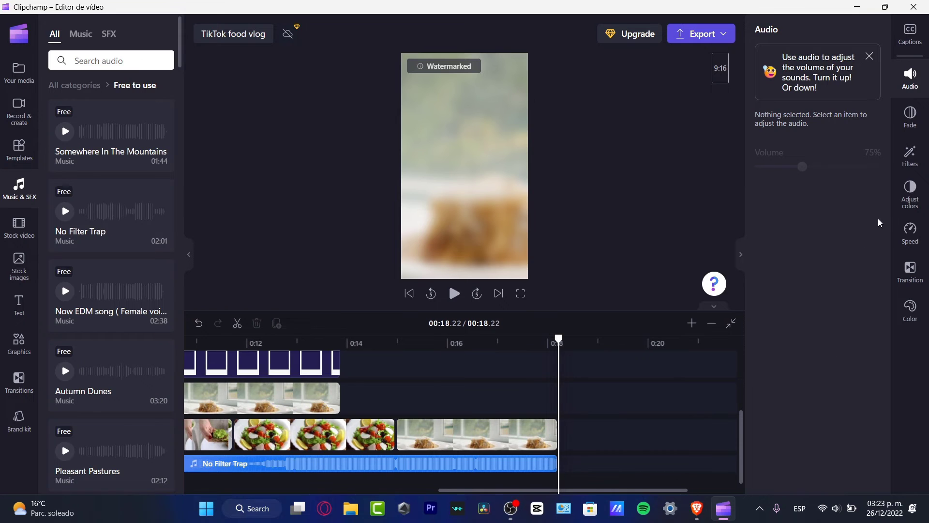
click(919, 276)
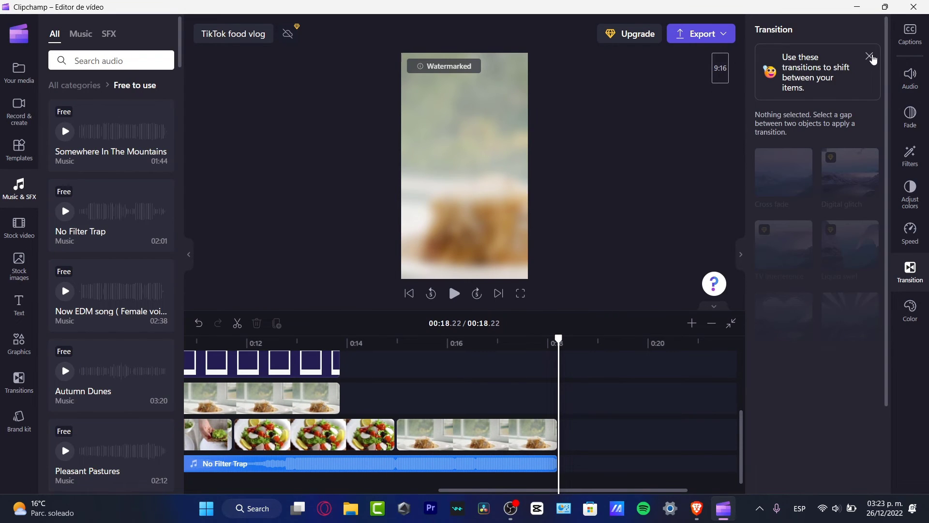
Give the final Shredded Cheese clip a 0.5-second fade-out and play the ending to check
click(869, 56)
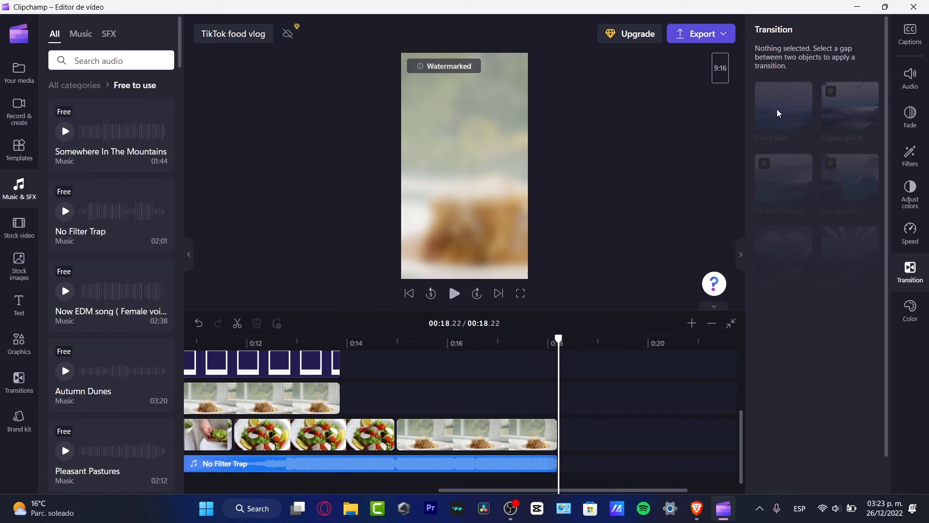
click(696, 276)
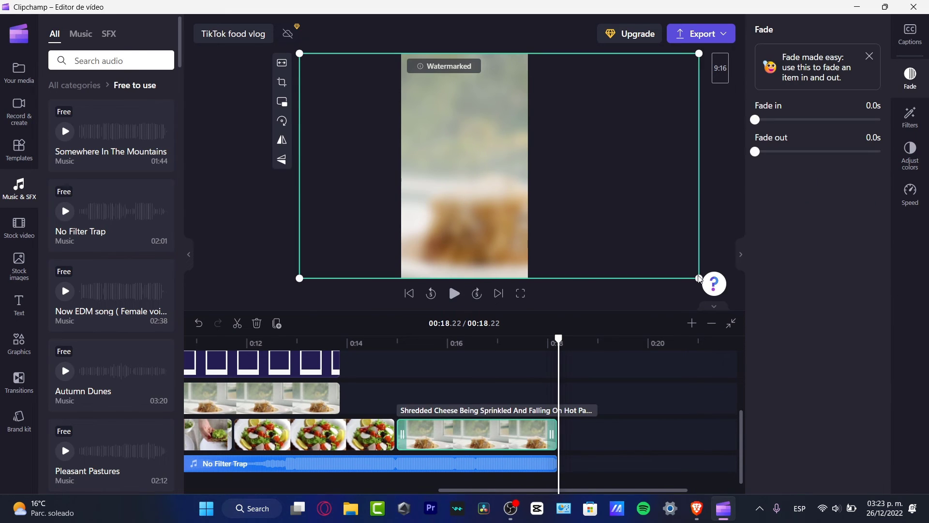
drag(754, 151, 787, 151)
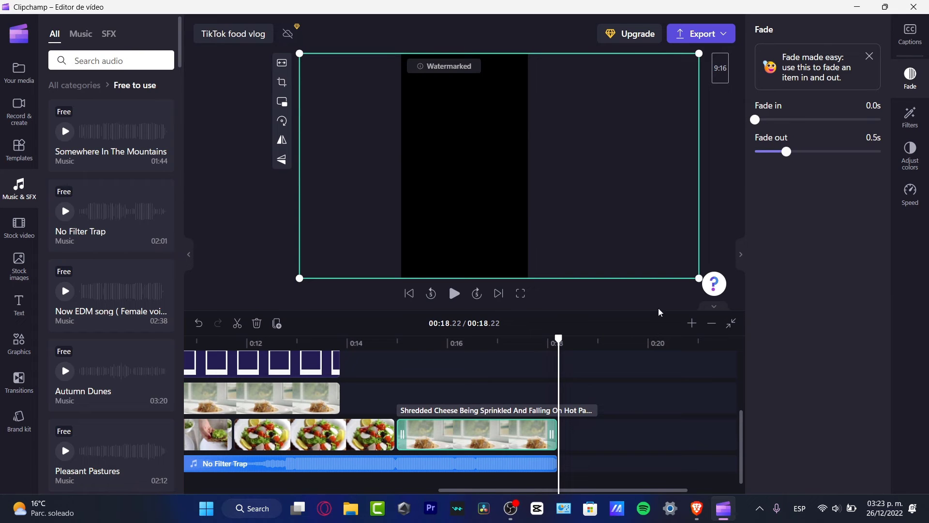
drag(558, 339, 527, 346)
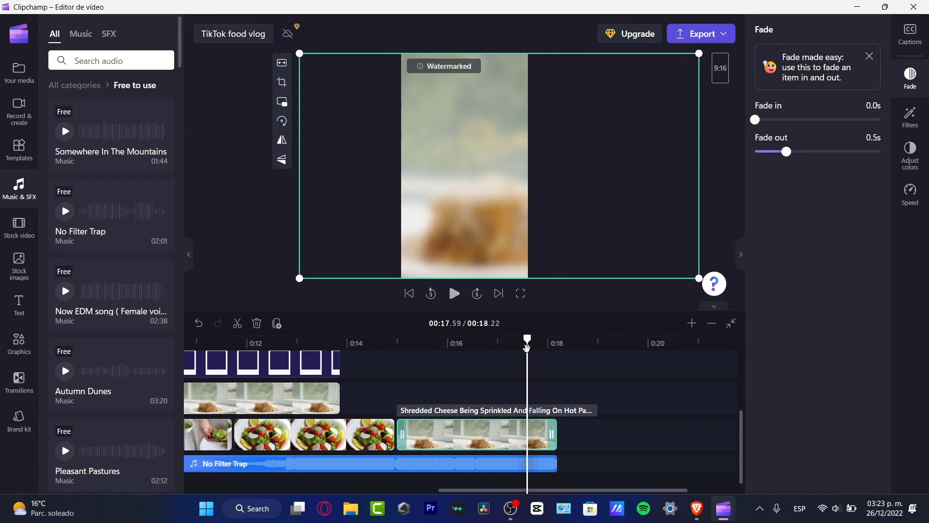
click(454, 301)
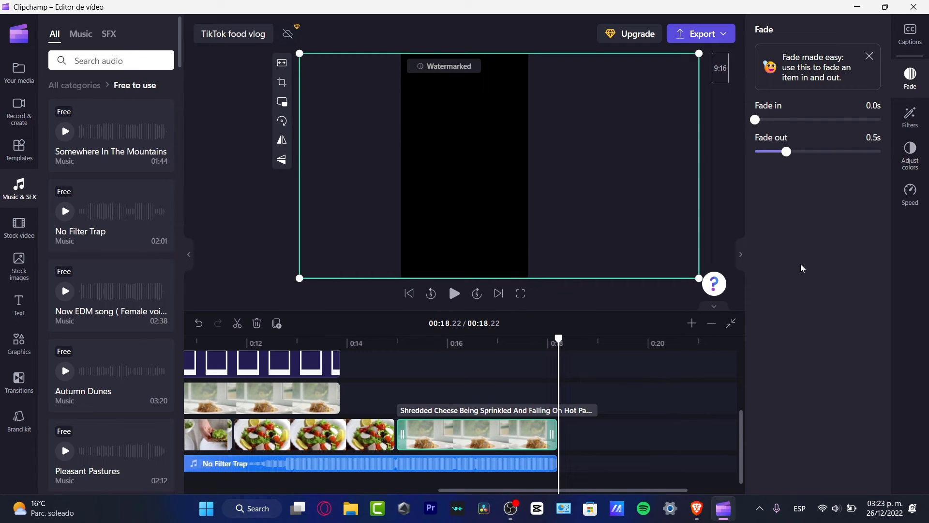
click(675, 423)
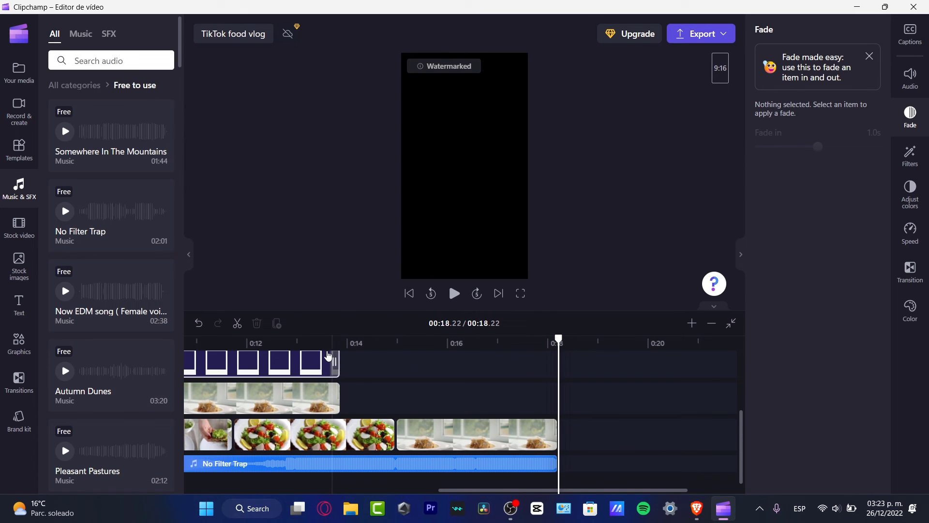
Attempt an export, then return to the editor from the blank-gap warning
click(409, 294)
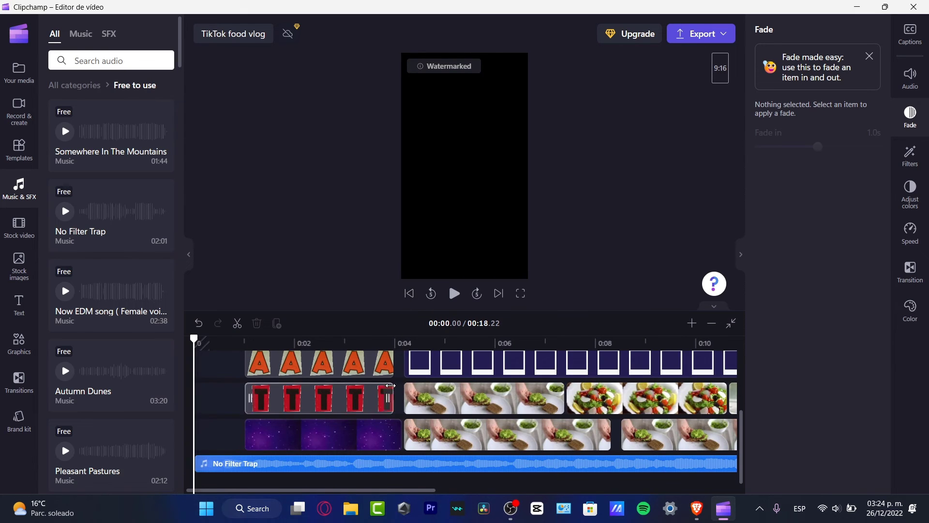
click(724, 42)
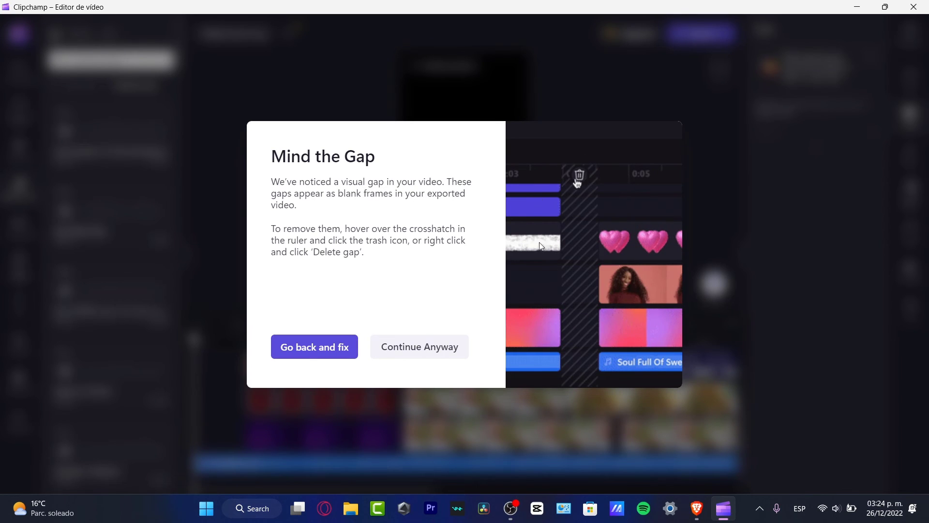
click(325, 356)
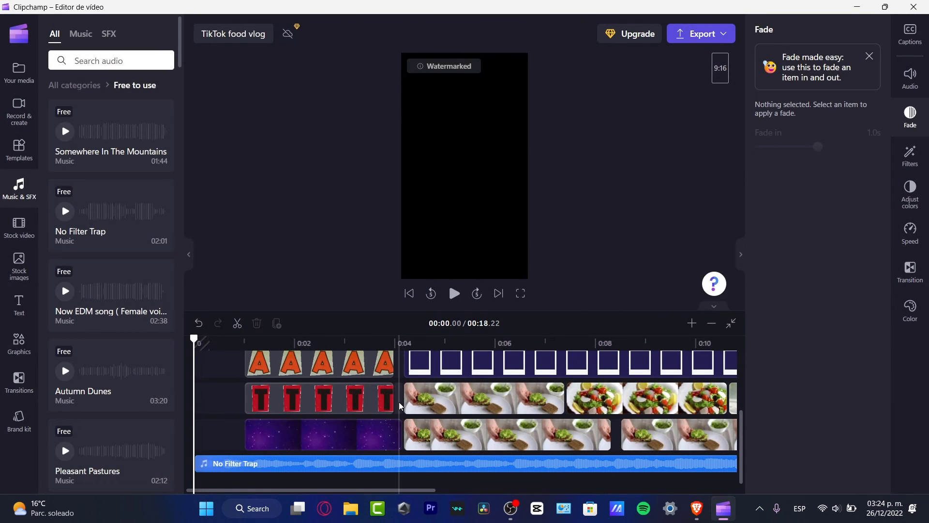
Zoom in at 0:04 and drag the frame sticker and avocado clip starts back to the playhead
click(401, 408)
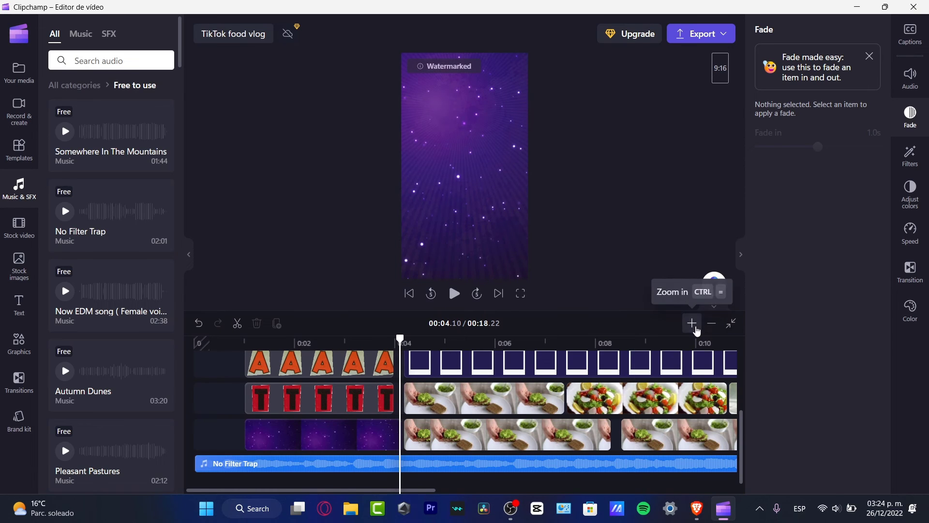
click(691, 323)
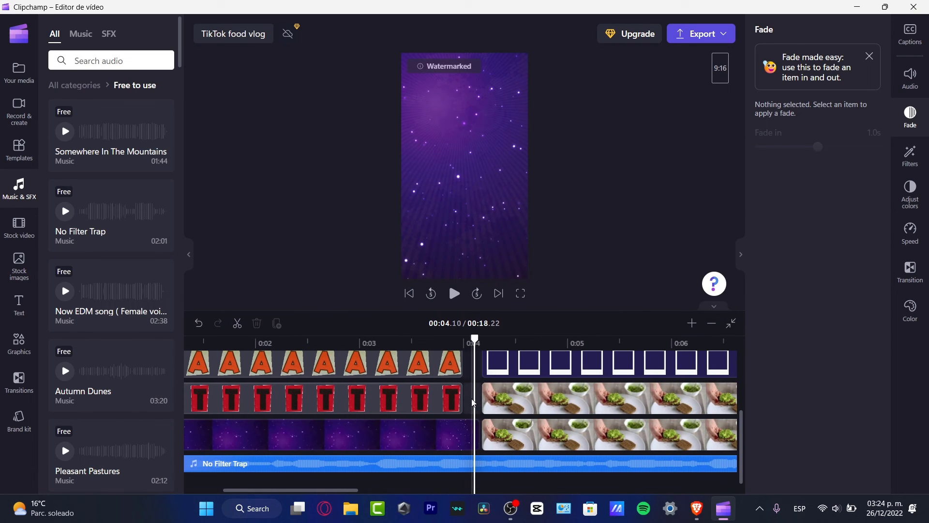
click(470, 406)
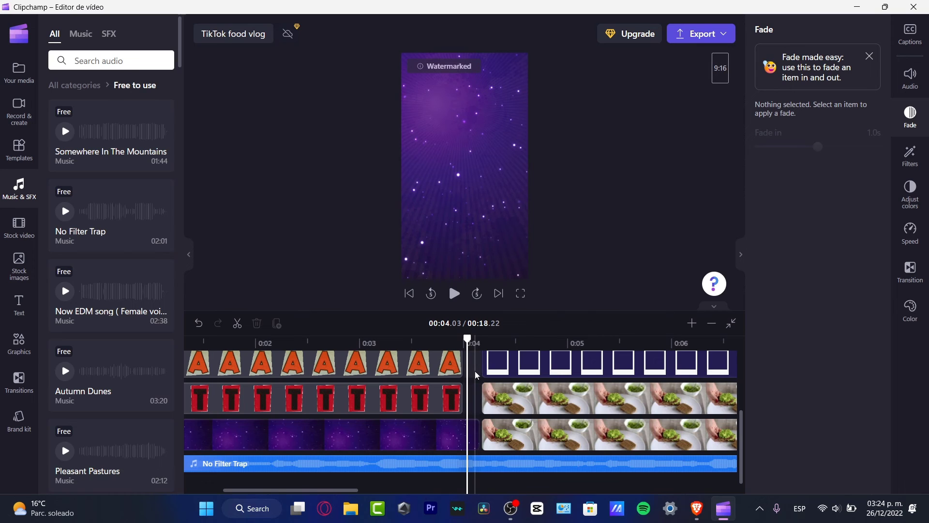
click(488, 366)
drag(487, 367, 470, 368)
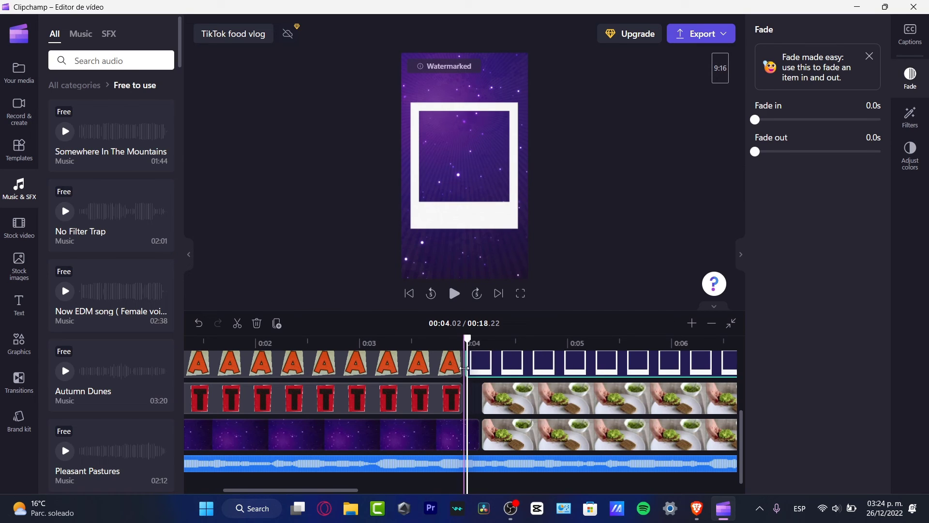
drag(482, 398, 467, 404)
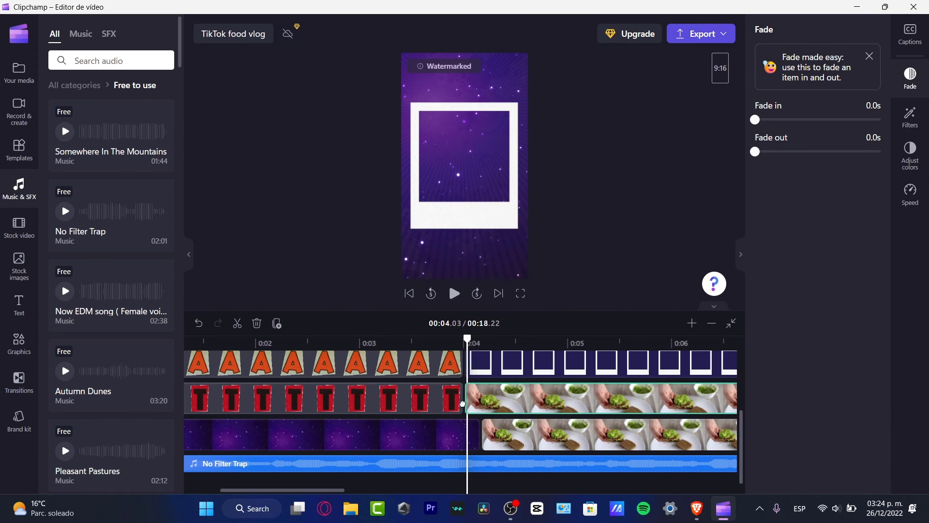
Export again and choose Continue Anyway on the Mind the Gap warning
click(721, 35)
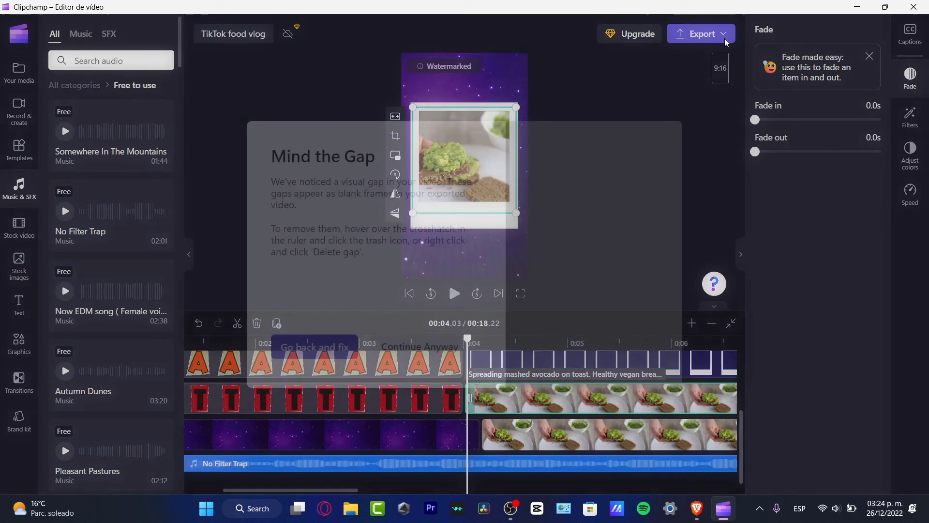
click(431, 353)
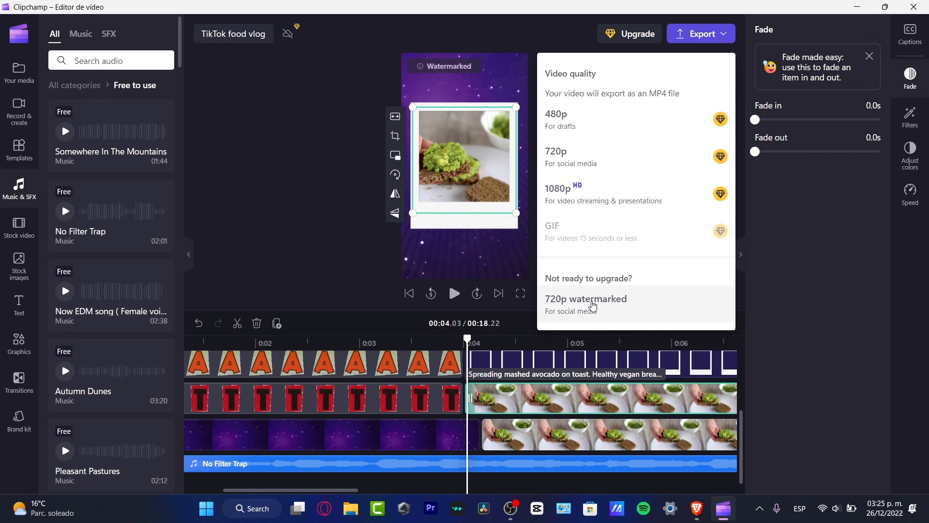
Export as 720p watermarked MP4 and close the Downloads panel once the 6.61 MB file saves
click(592, 305)
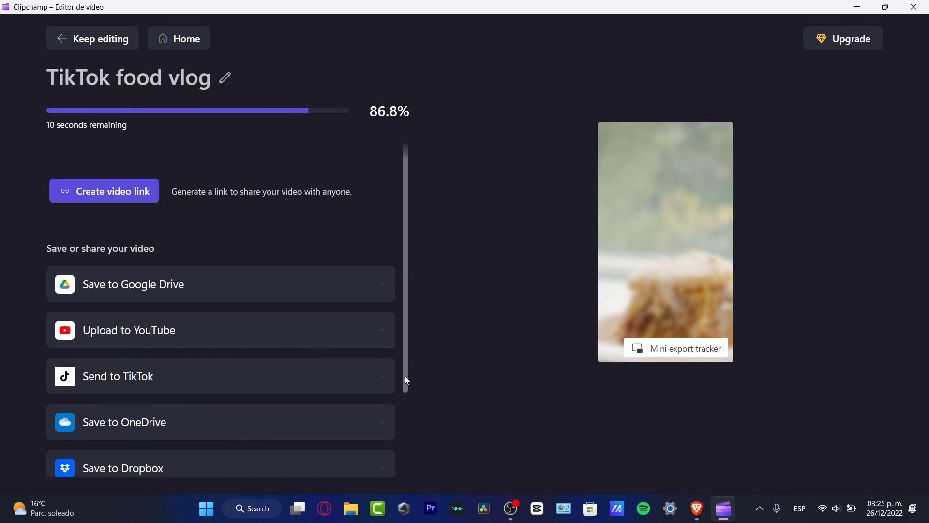
scroll(419, 387, down, 1)
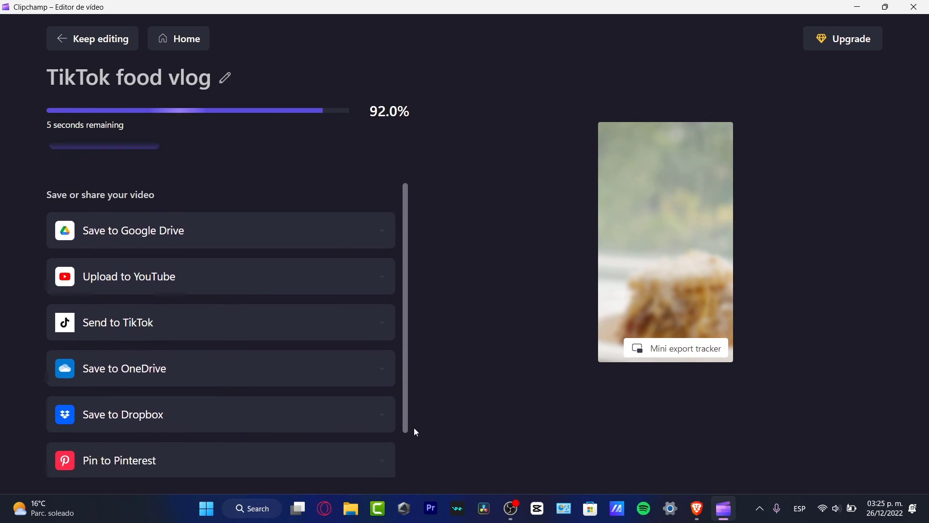
scroll(415, 445, down, 1)
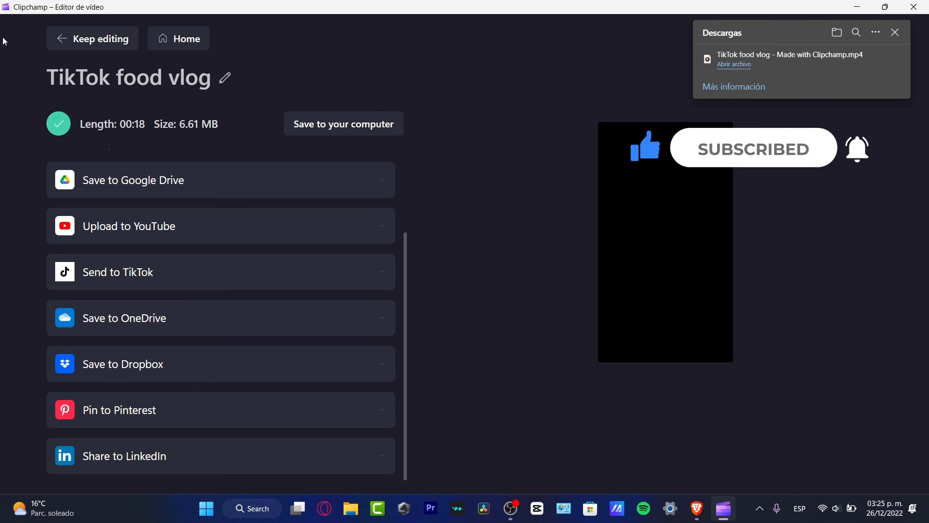
click(895, 33)
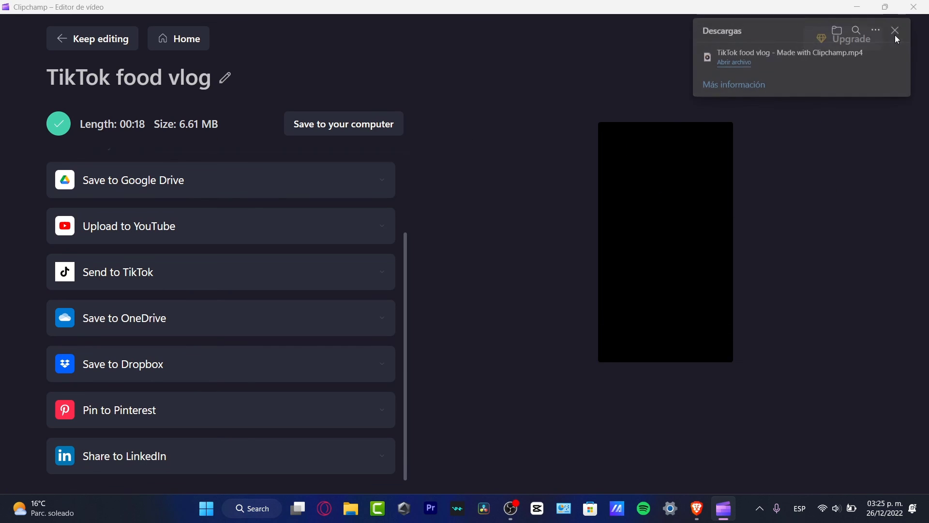
mouse_move(612, 342)
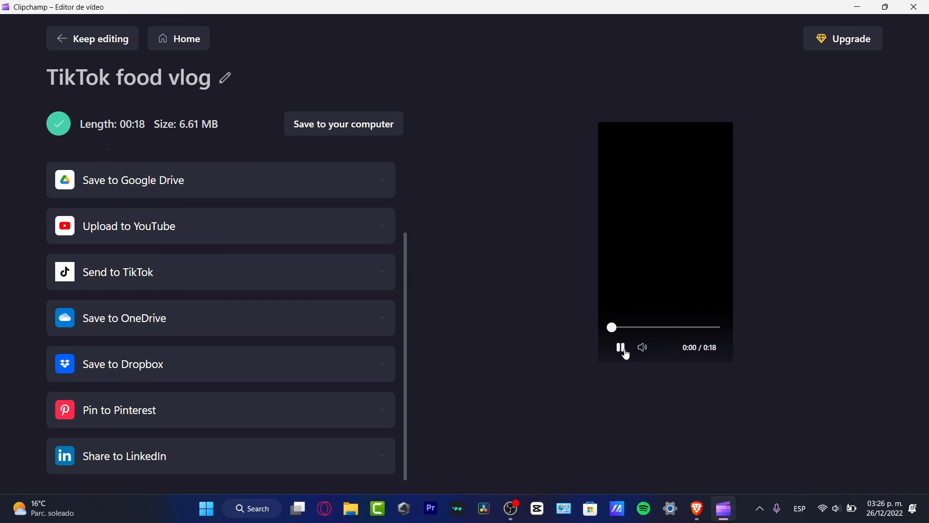